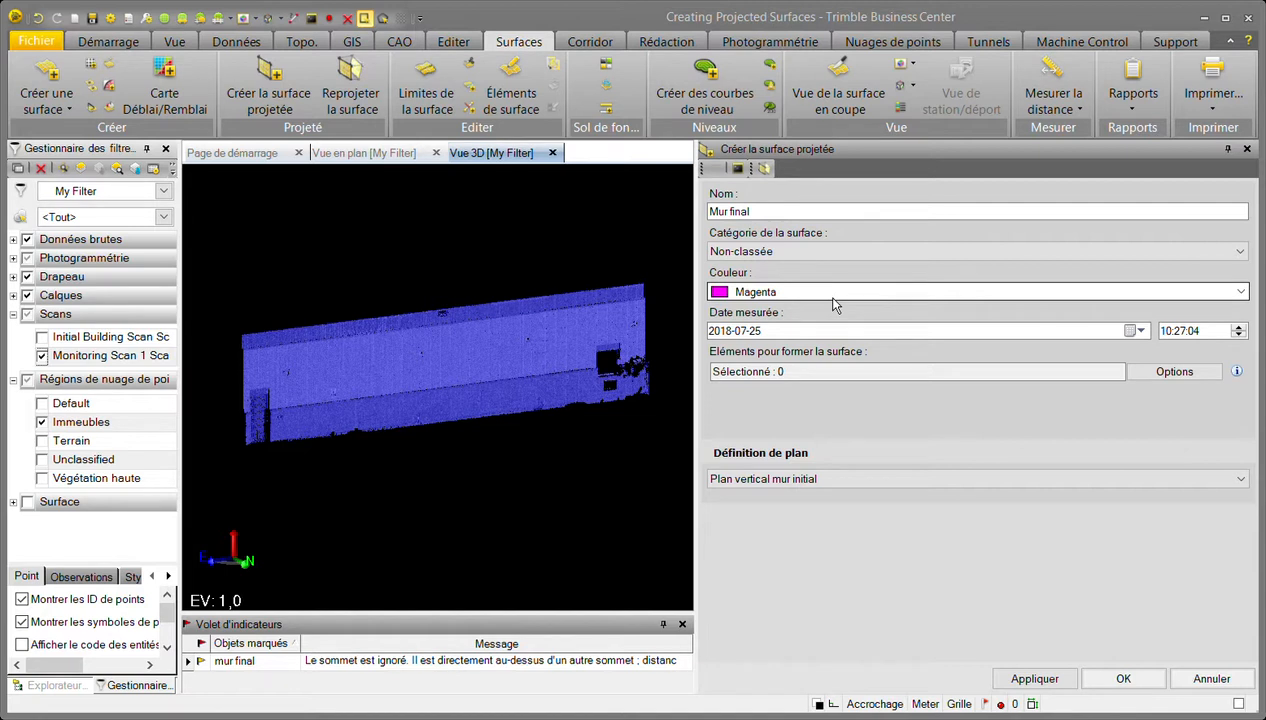
{"action": "left_click", "coordinate": [800, 371]}
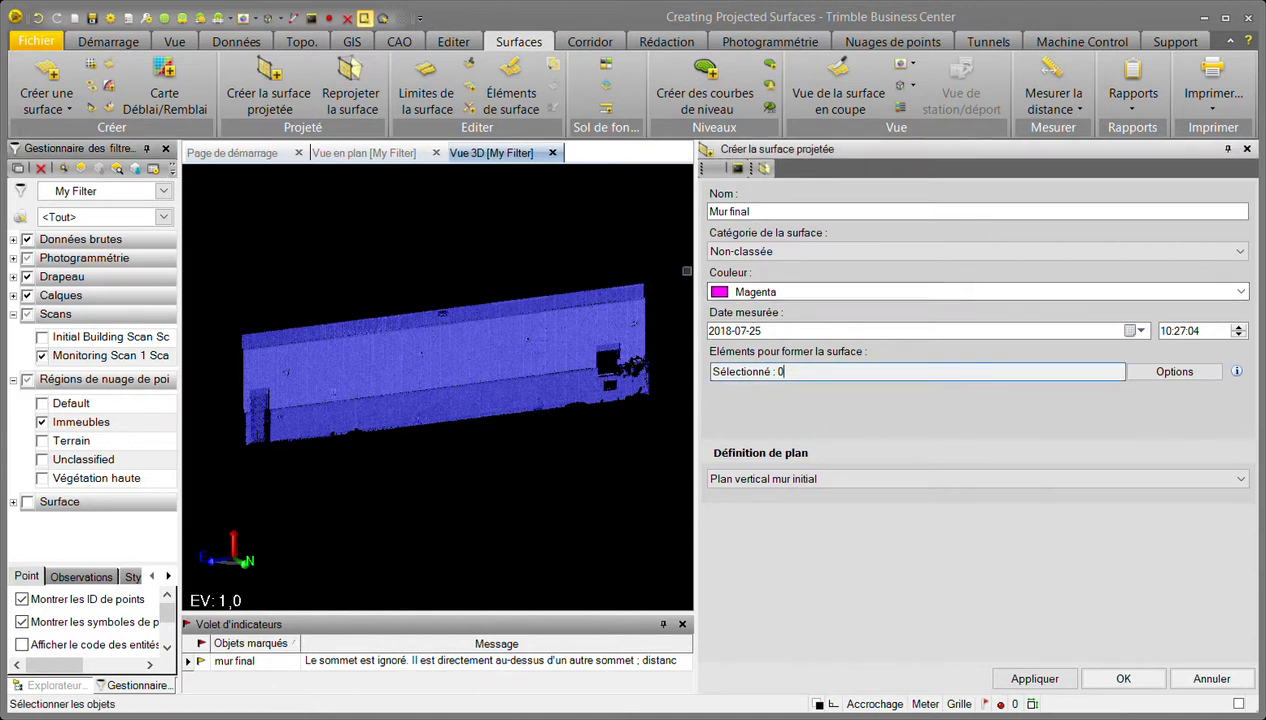
{"action": "left_click_drag", "start_coordinate": [670, 237], "coordinate": [208, 511]}
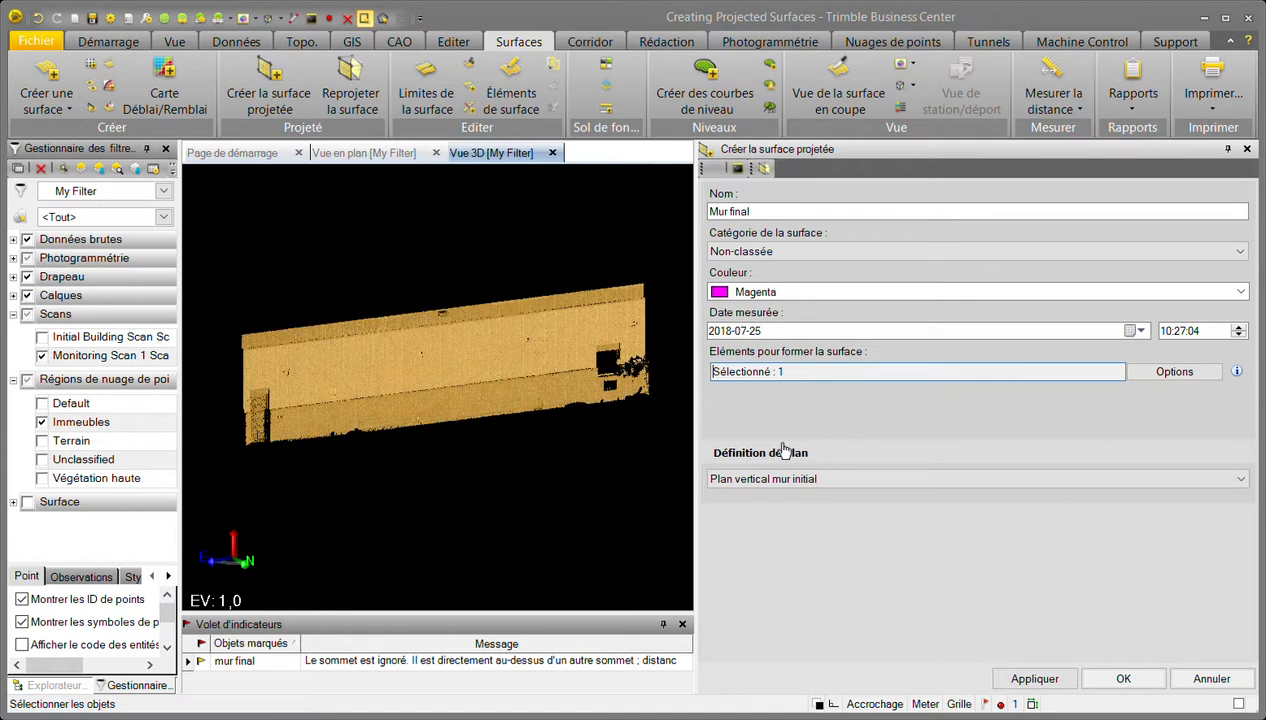
{"action": "left_click", "coordinate": [831, 485]}
{"action": "left_click", "coordinate": [764, 513]}
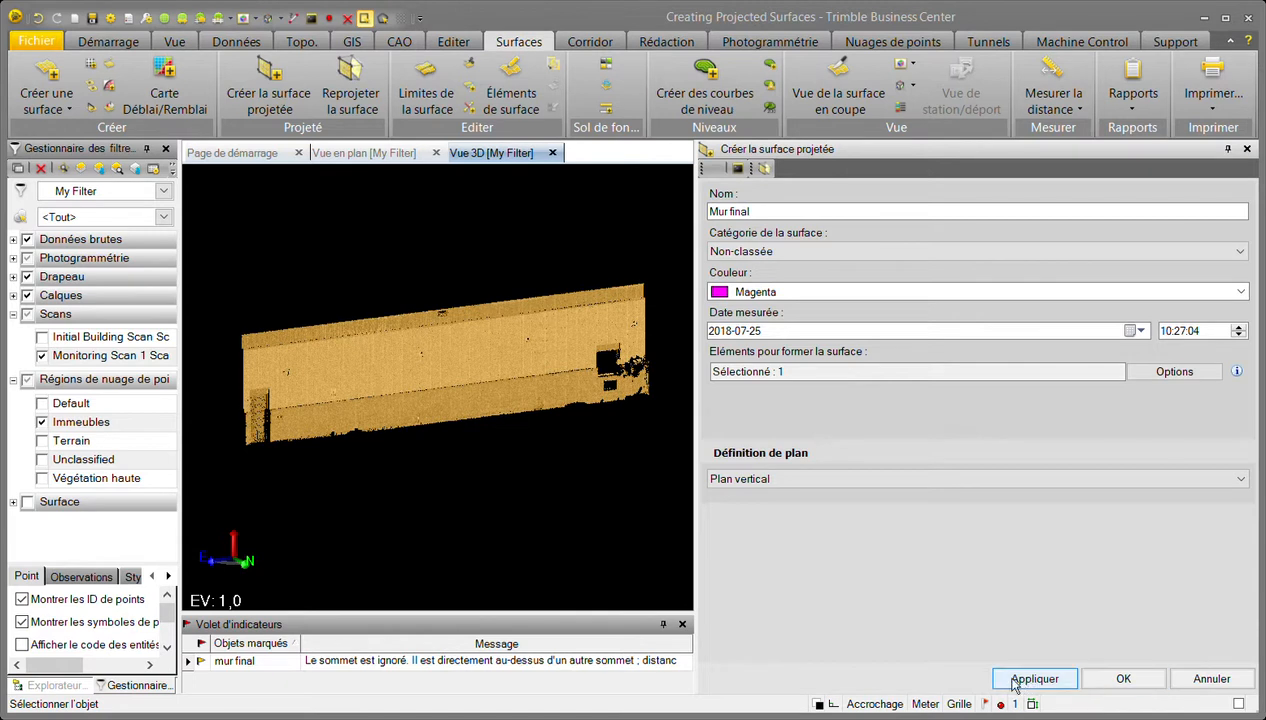
{"action": "left_click", "coordinate": [1211, 679]}
Step: Show the surfaces in place of the Monitoring Scan 1 point cloud and expand the list of surfaces
{"action": "left_click", "coordinate": [29, 503]}
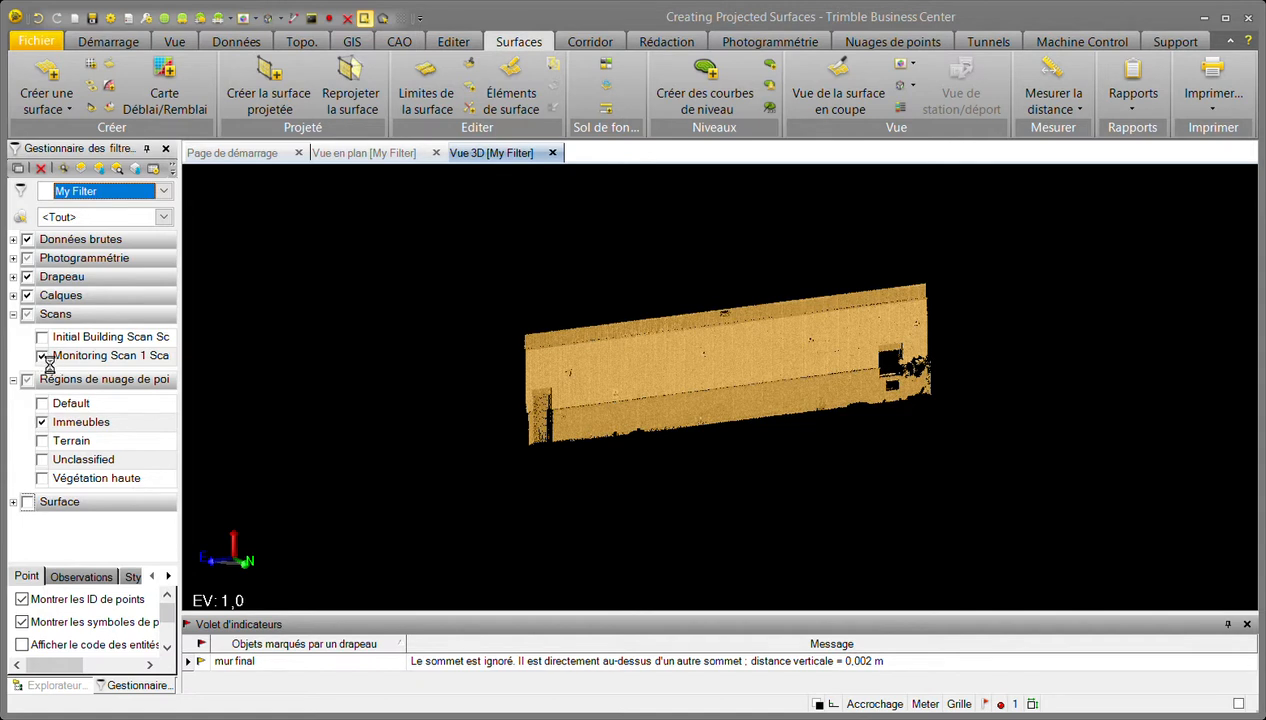
{"action": "left_click", "coordinate": [41, 356]}
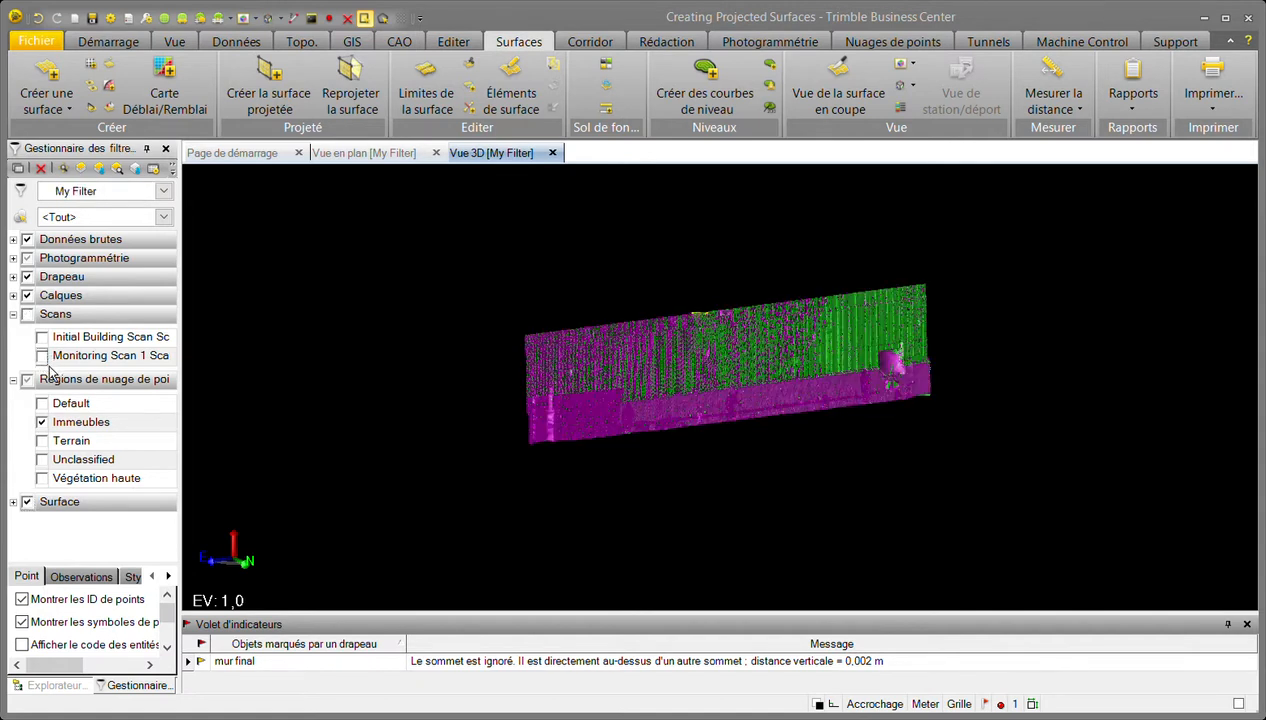
{"action": "left_click", "coordinate": [14, 502]}
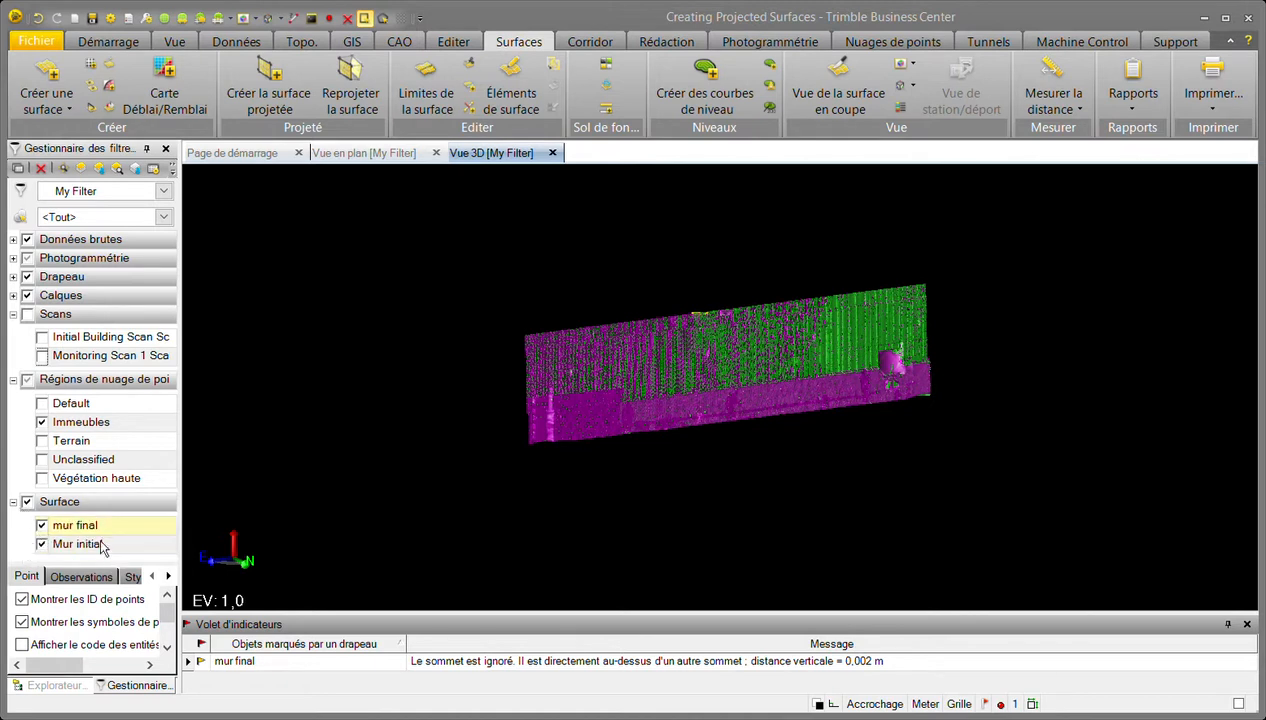
Step: Examine how the mur final and Mur initial surfaces overlap along the wall, from several angles in 3D
{"action": "scroll", "coordinate": [788, 415], "scroll_direction": "up", "scroll_amount": 1}
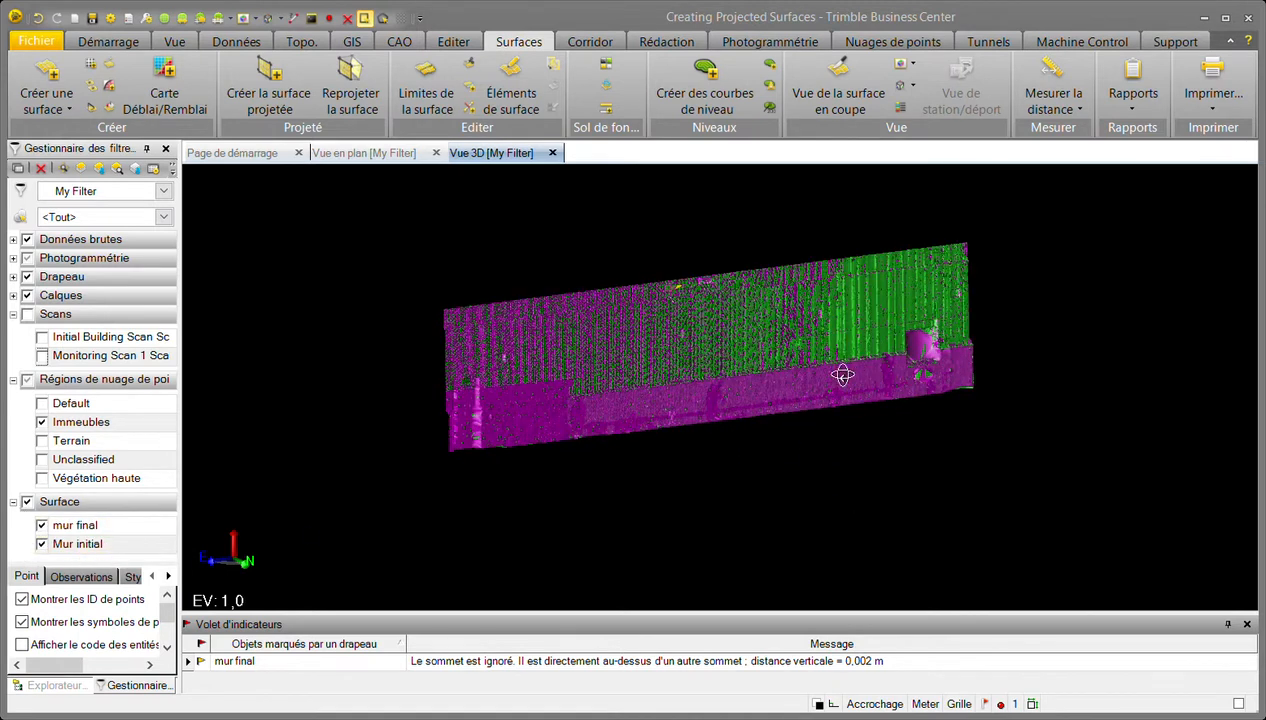
{"action": "scroll", "coordinate": [838, 367], "scroll_direction": "up", "scroll_amount": 2}
{"action": "scroll", "coordinate": [851, 320], "scroll_direction": "up", "scroll_amount": 2}
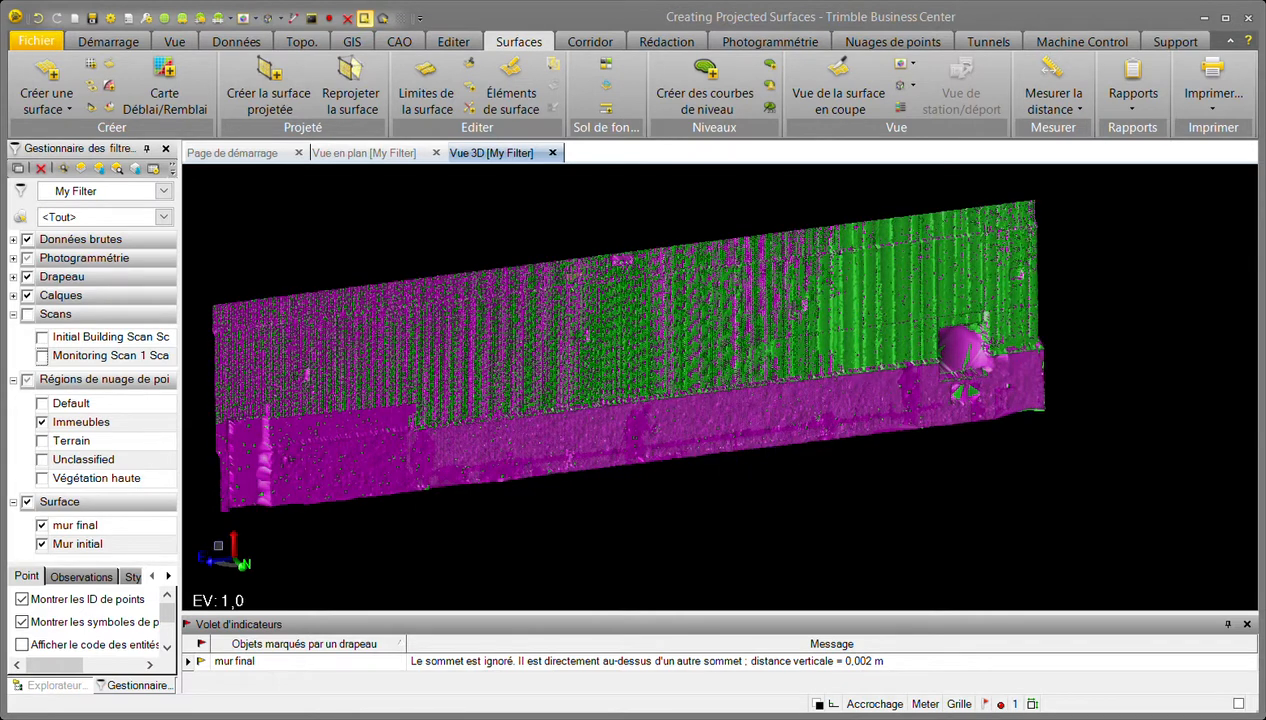
{"action": "scroll", "coordinate": [508, 364], "scroll_direction": "down", "scroll_amount": 3}
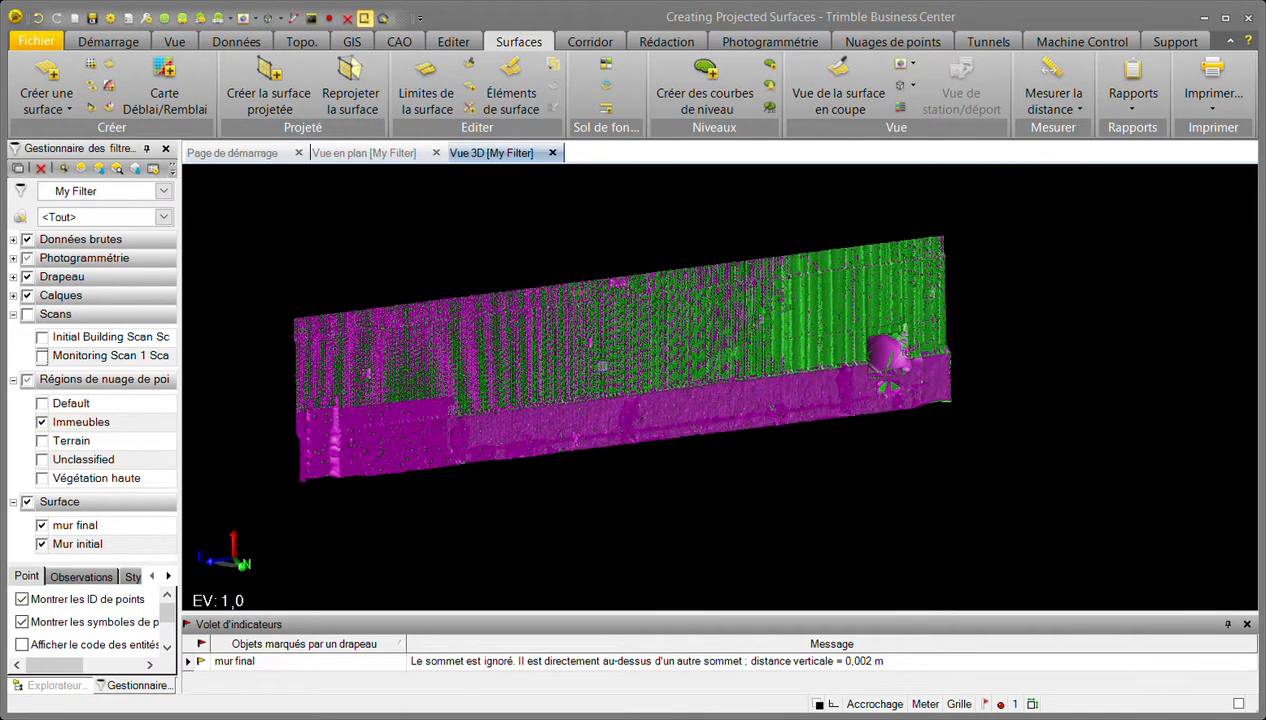
{"action": "left_click_drag", "start_coordinate": [952, 413], "coordinate": [899, 441]}
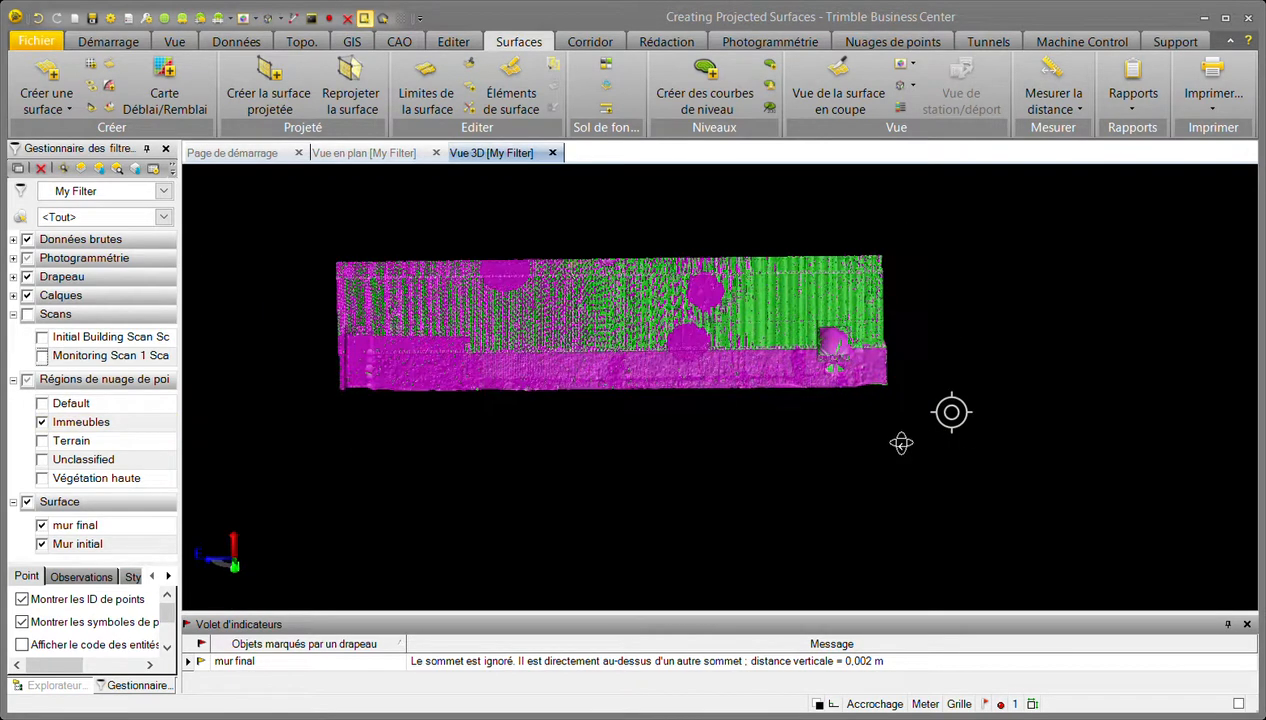
{"action": "scroll", "coordinate": [600, 340], "scroll_direction": "up", "scroll_amount": 5}
{"action": "scroll", "coordinate": [600, 290], "scroll_direction": "down", "scroll_amount": 1}
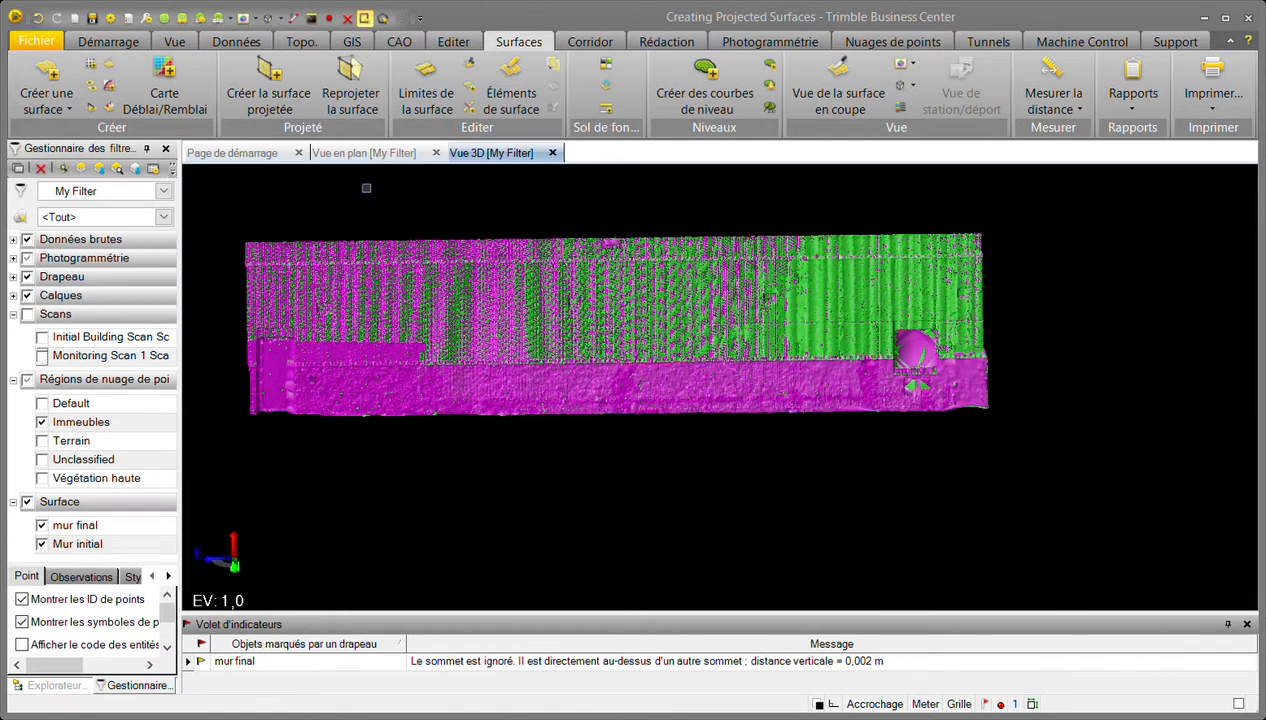
Step: Start a new cut/fill map and name it Comparaison
{"action": "left_click", "coordinate": [166, 99]}
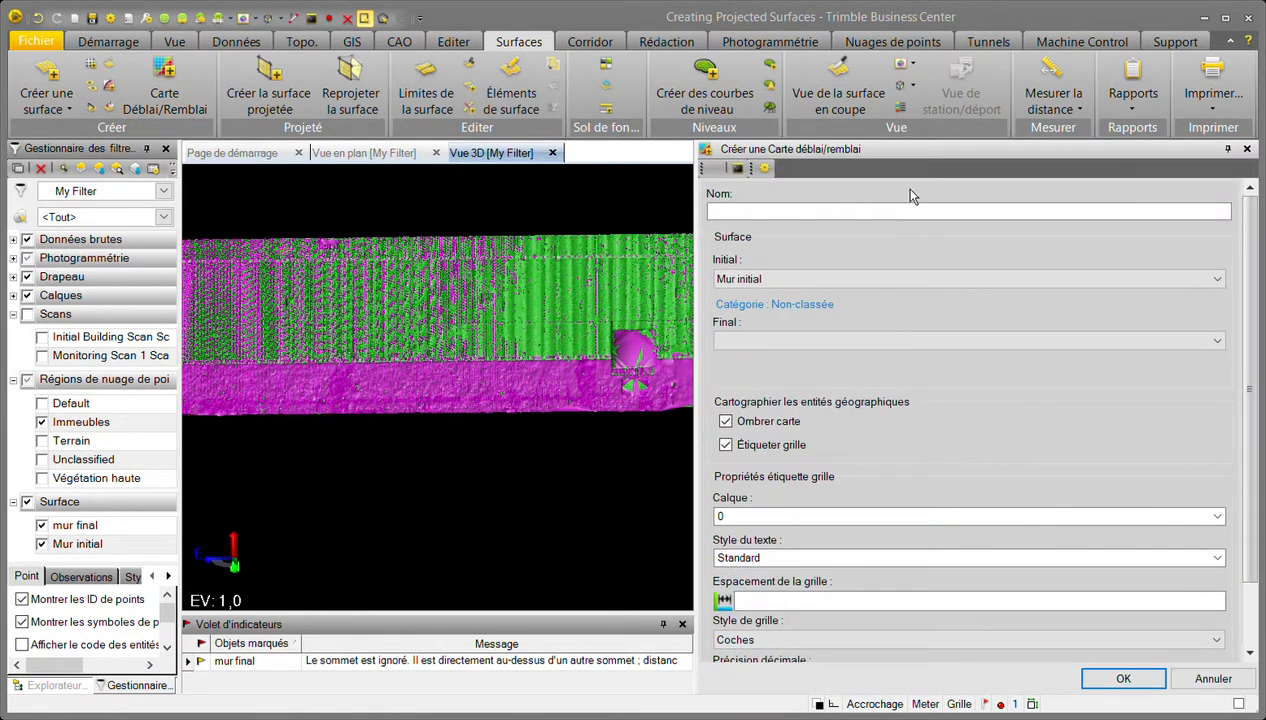
{"action": "scroll", "coordinate": [470, 362], "scroll_direction": "down", "scroll_amount": 5}
{"action": "left_click_drag", "start_coordinate": [335, 373], "coordinate": [305, 350]}
{"action": "left_click", "coordinate": [745, 216]}
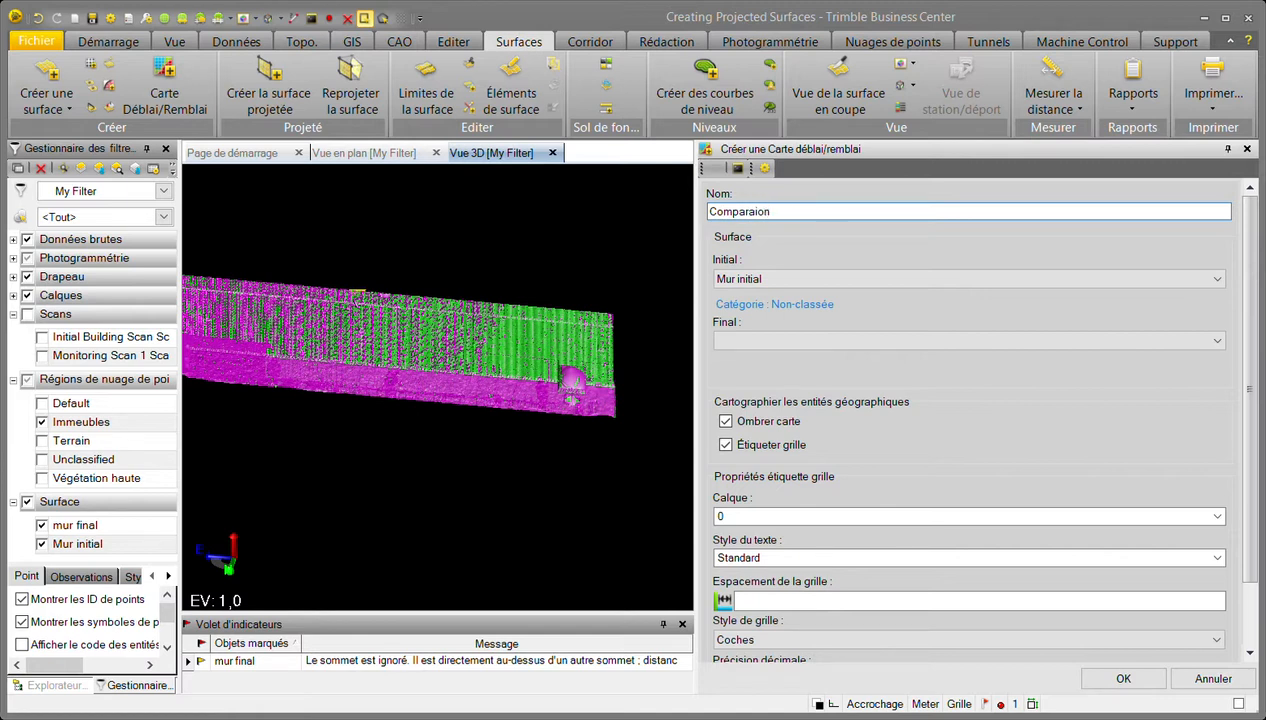
{"action": "key", "text": "BackSpace"}
{"action": "key", "text": "BackSpace"}
{"action": "key", "text": "BackSpace"}
{"action": "type", "text": "ison"}
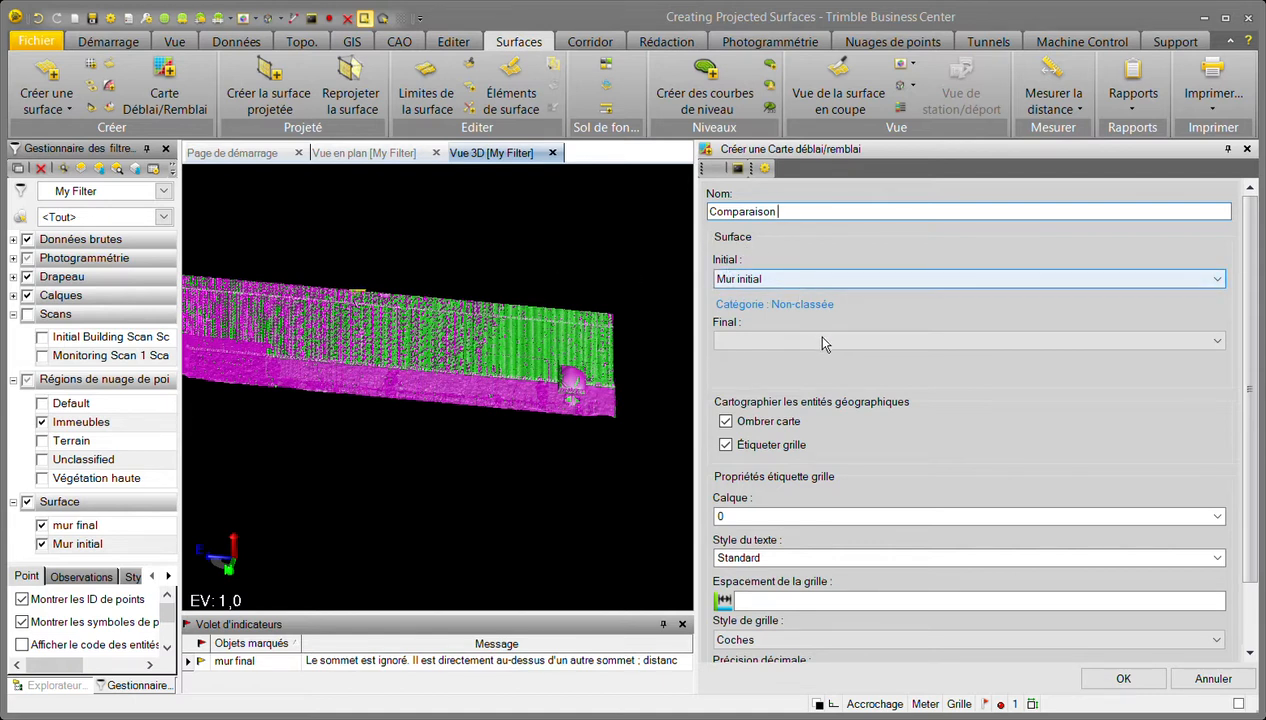
Step: Set mur final as the final surface of the cut/fill map and turn off map shading (Ombrer carte)
{"action": "left_click", "coordinate": [752, 348]}
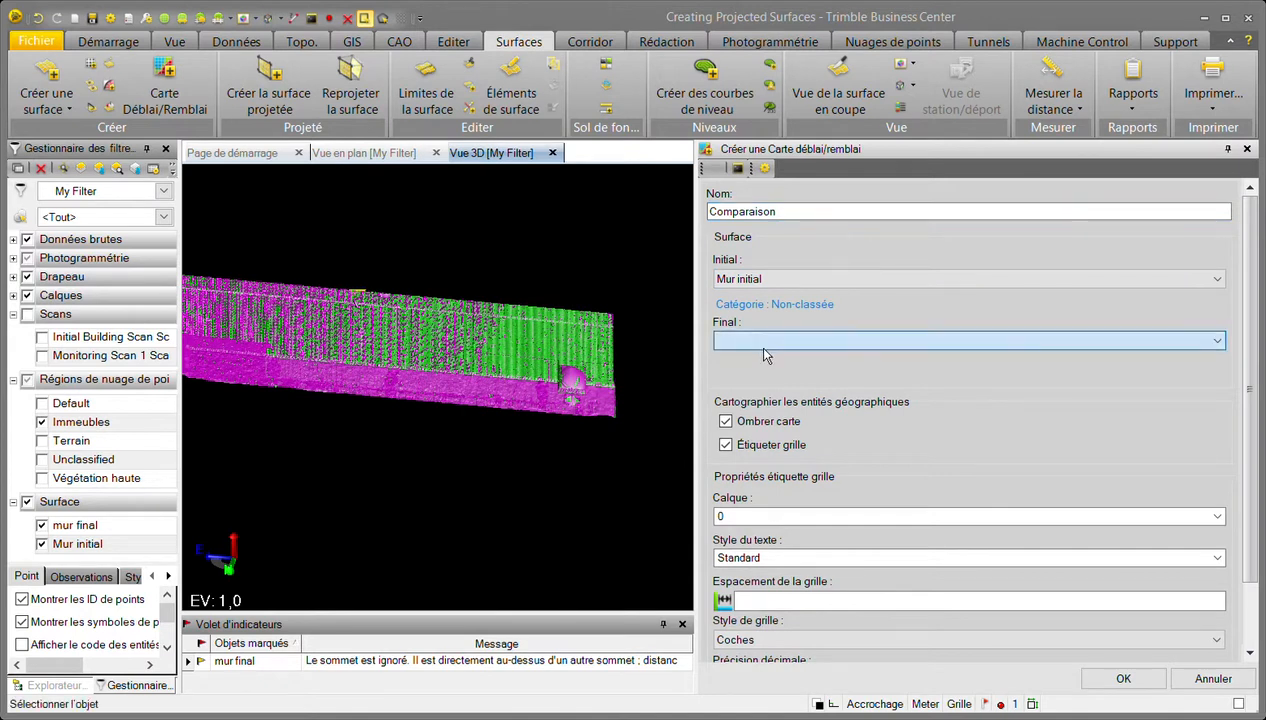
{"action": "left_click", "coordinate": [772, 362]}
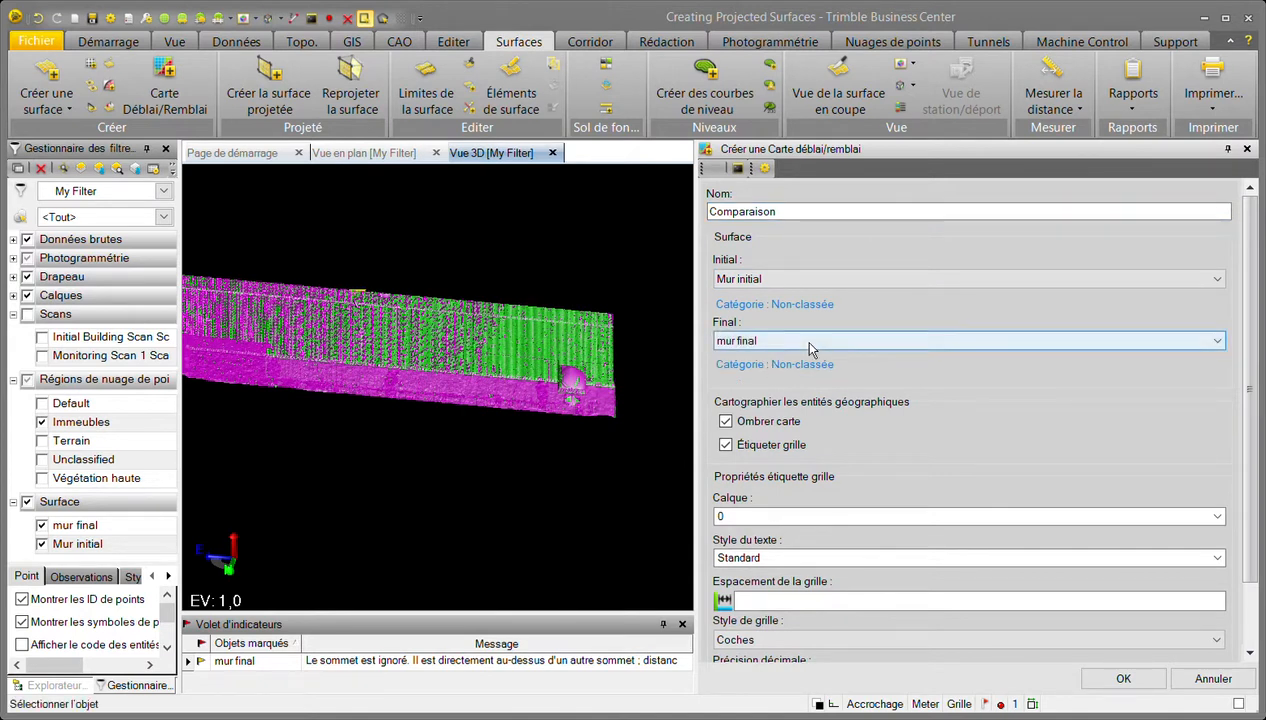
{"action": "left_click", "coordinate": [728, 422]}
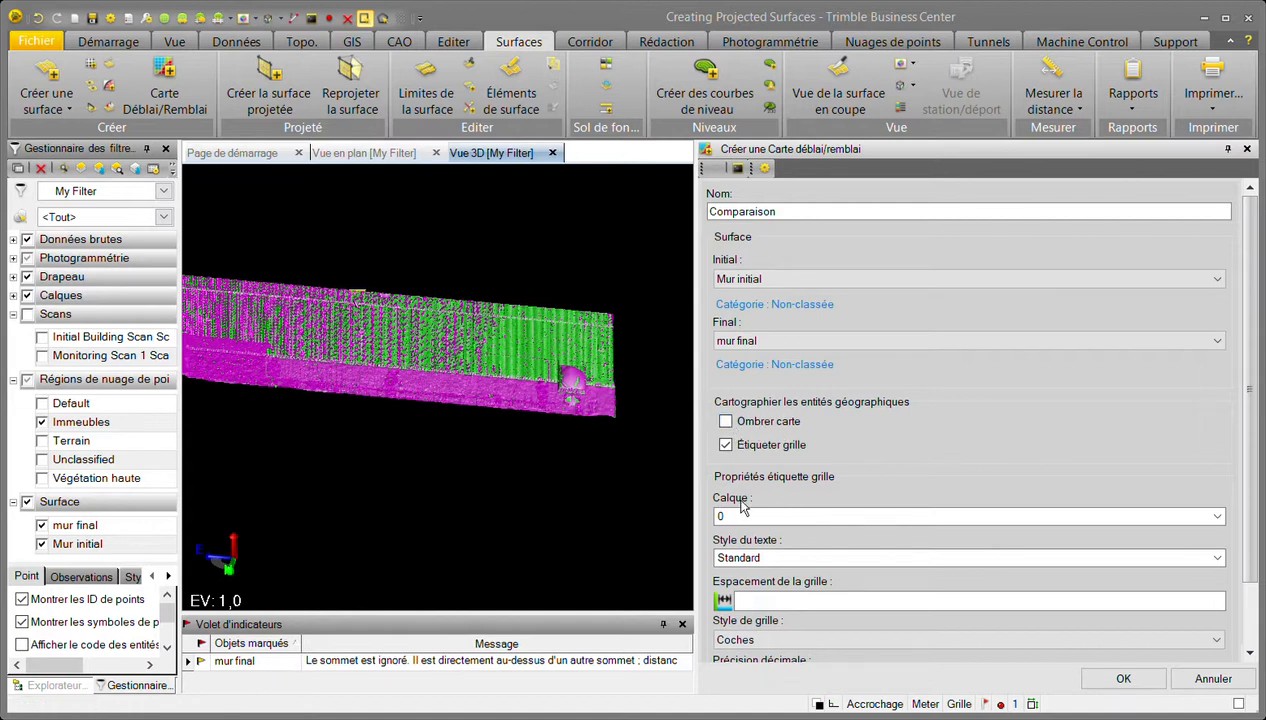
Step: Assign the grid labels to the Grille layer with the Standard text style
{"action": "left_click", "coordinate": [795, 518]}
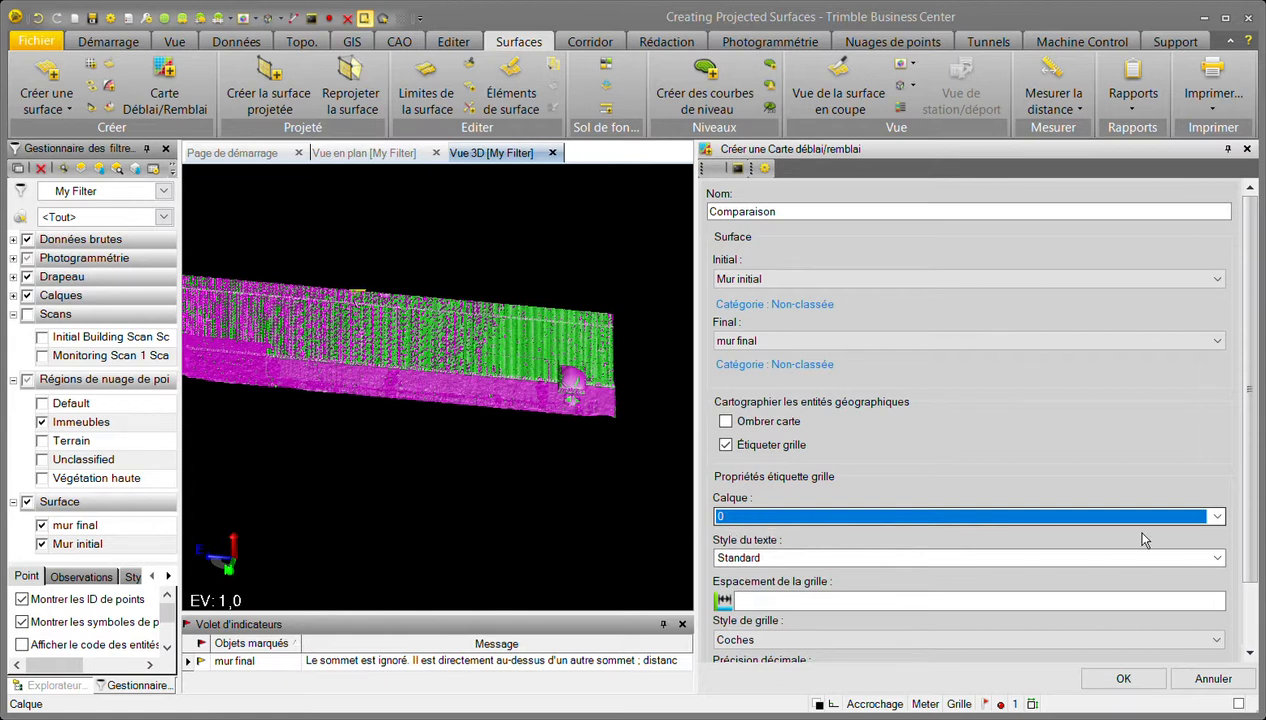
{"action": "left_click", "coordinate": [1218, 518]}
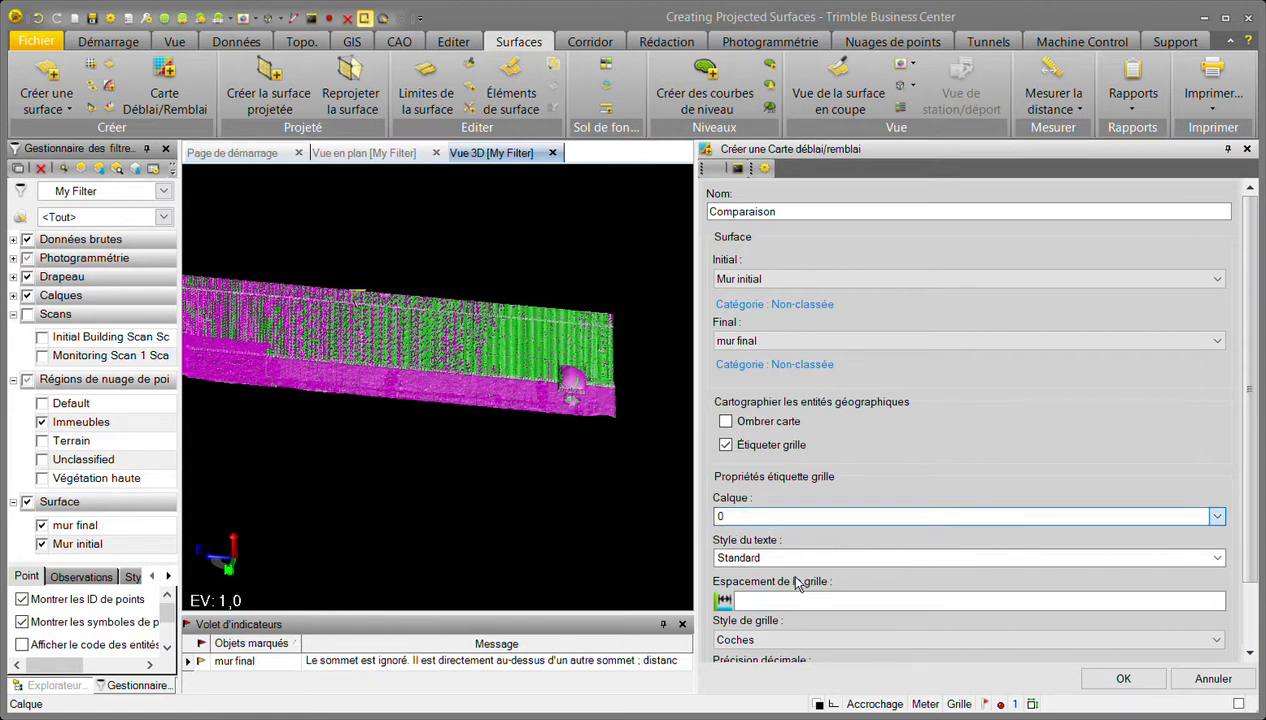
{"action": "left_click", "coordinate": [754, 549]}
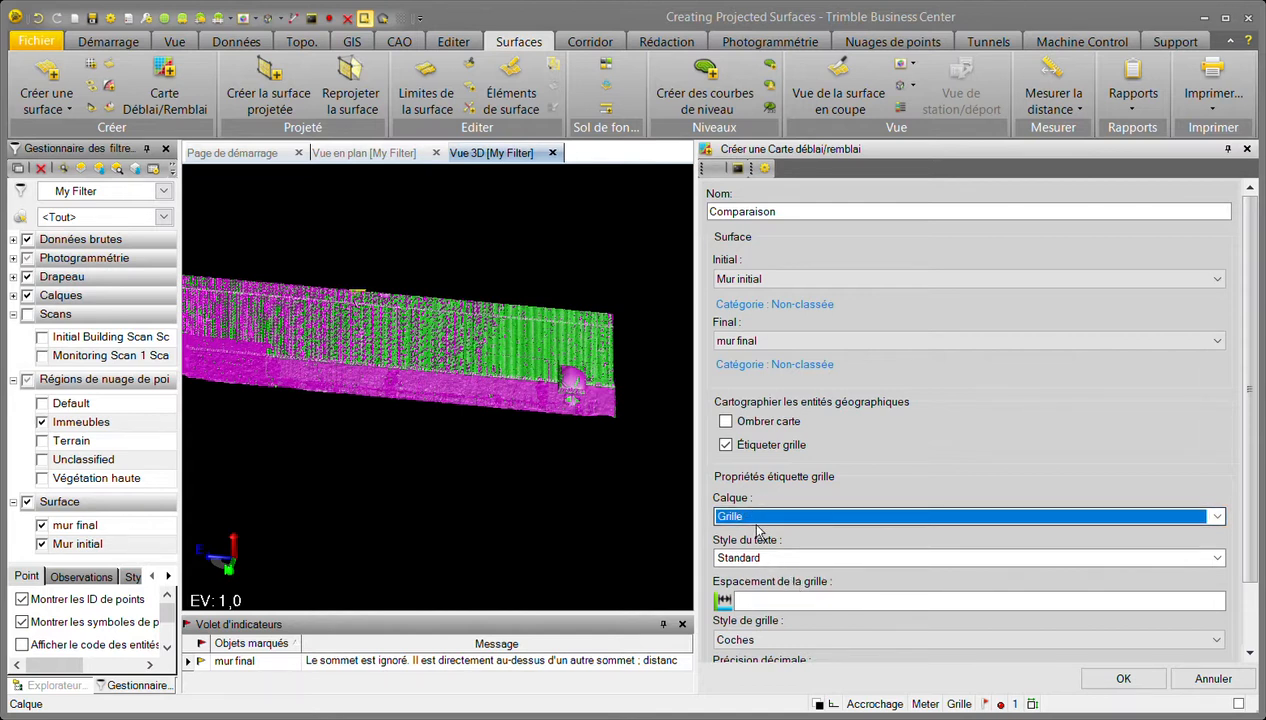
{"action": "left_click", "coordinate": [789, 566]}
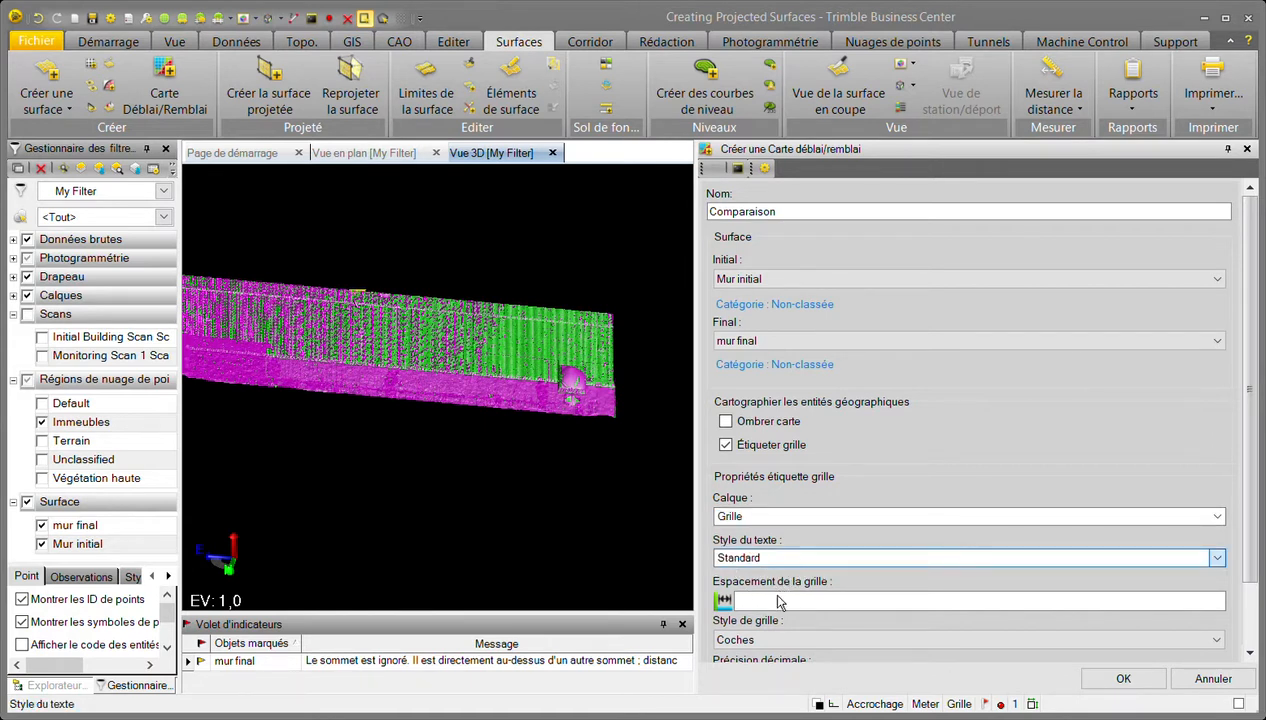
{"action": "left_click", "coordinate": [778, 595]}
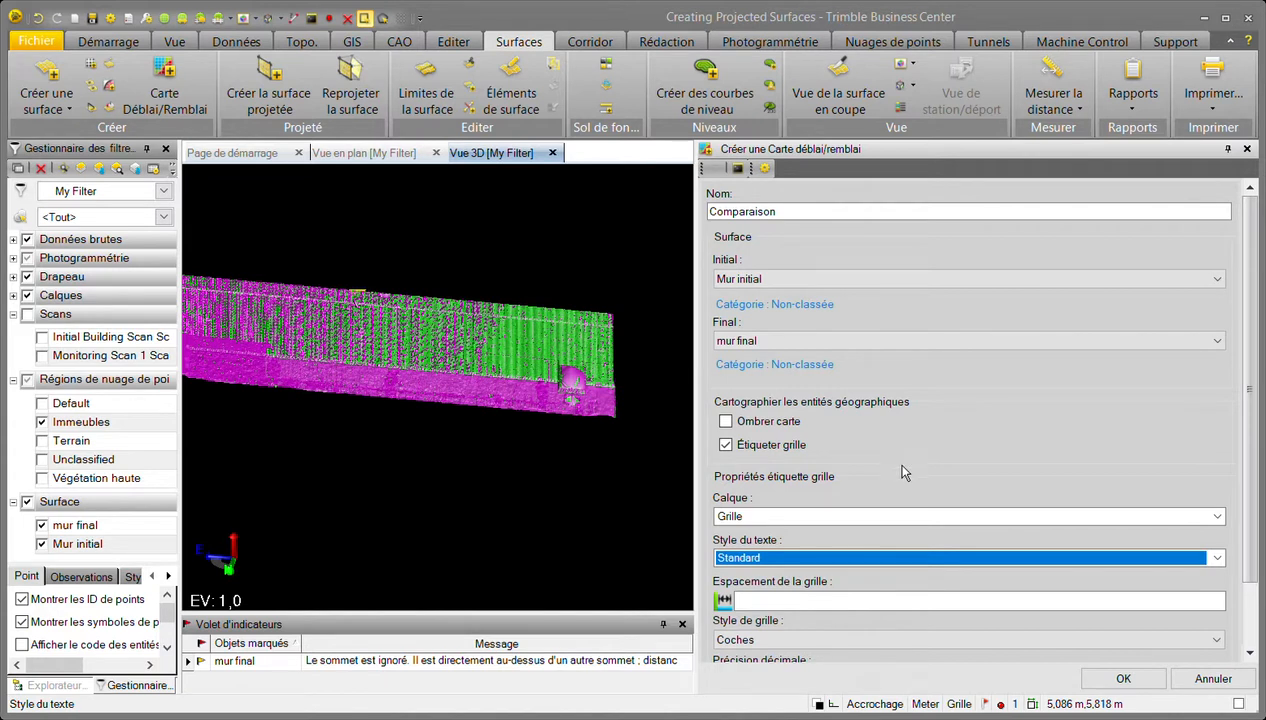
Step: Set the grid spacing to 0,500 m and the grid style to Lignes, and create the cut/fill map
{"action": "left_click", "coordinate": [843, 601]}
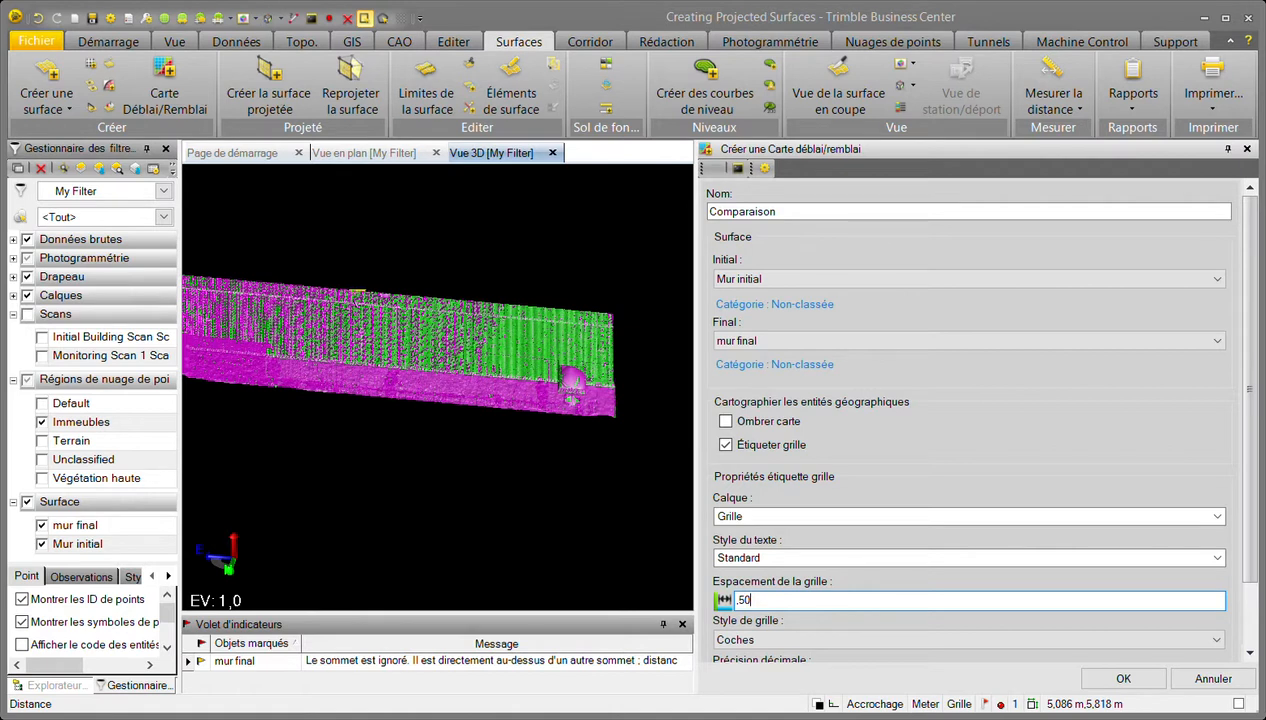
{"action": "left_click", "coordinate": [1249, 652]}
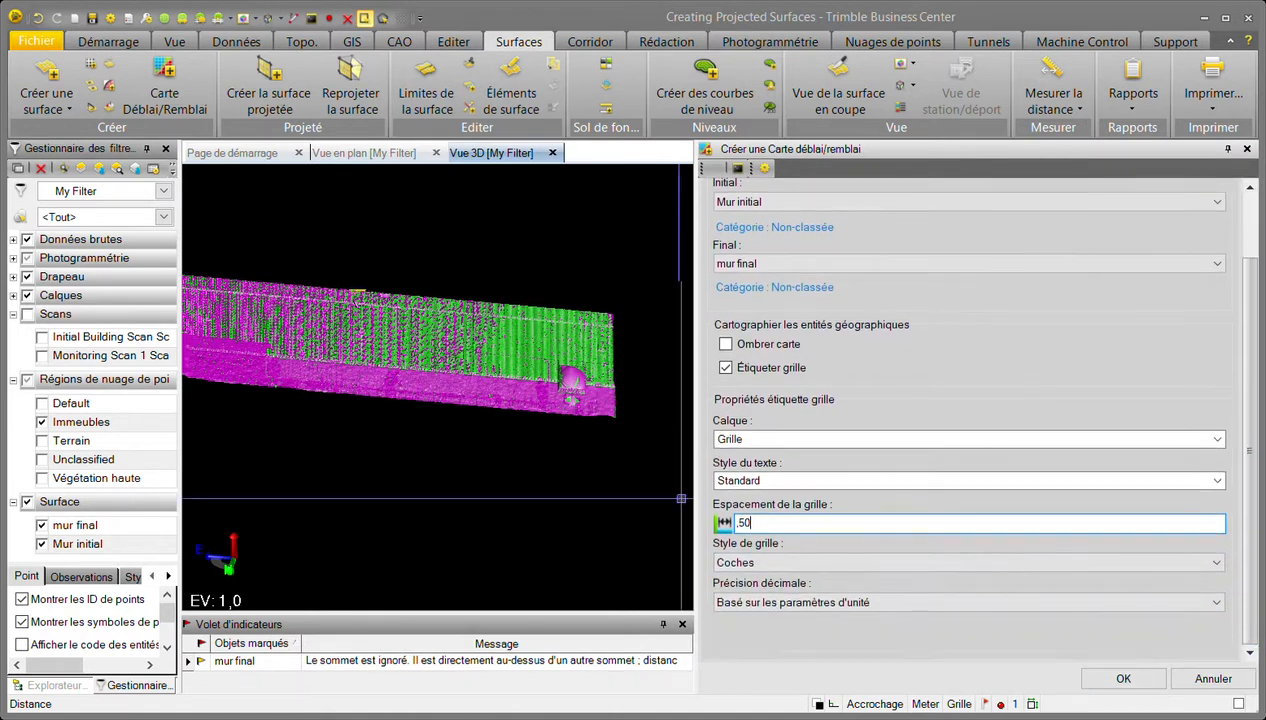
{"action": "key", "text": "Tab"}
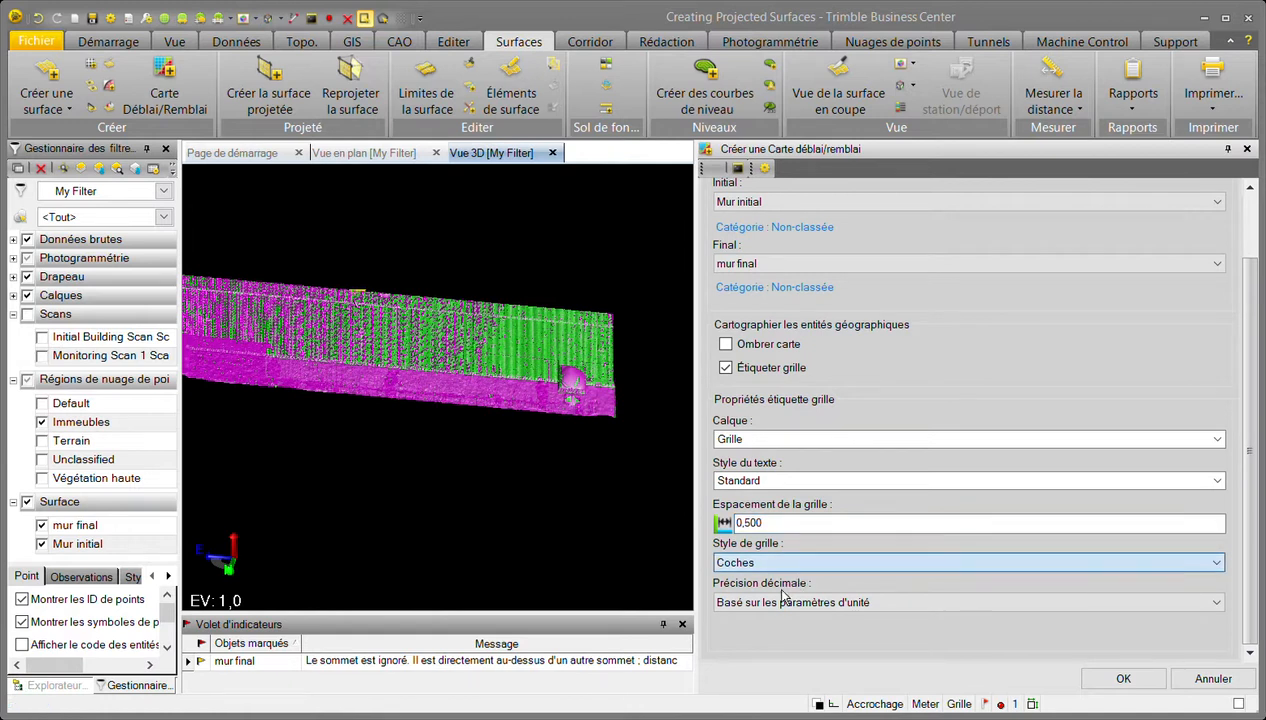
{"action": "key", "text": "Down"}
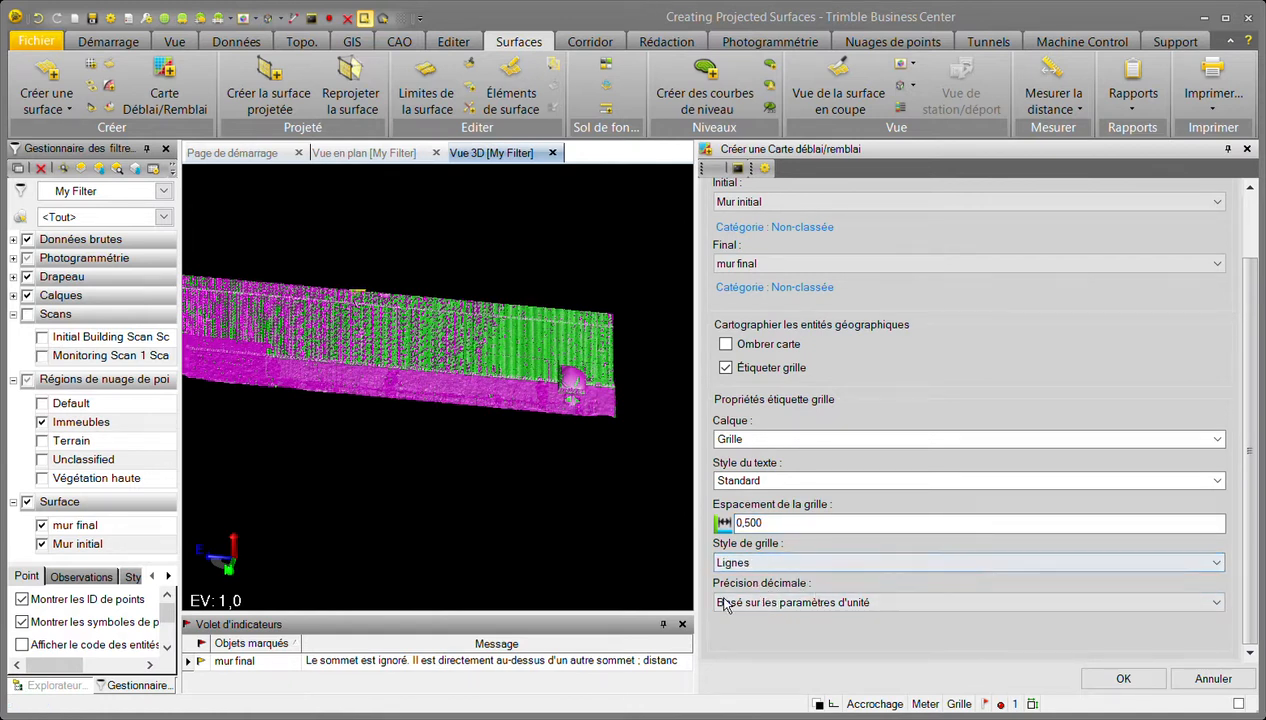
{"action": "left_click", "coordinate": [1123, 679]}
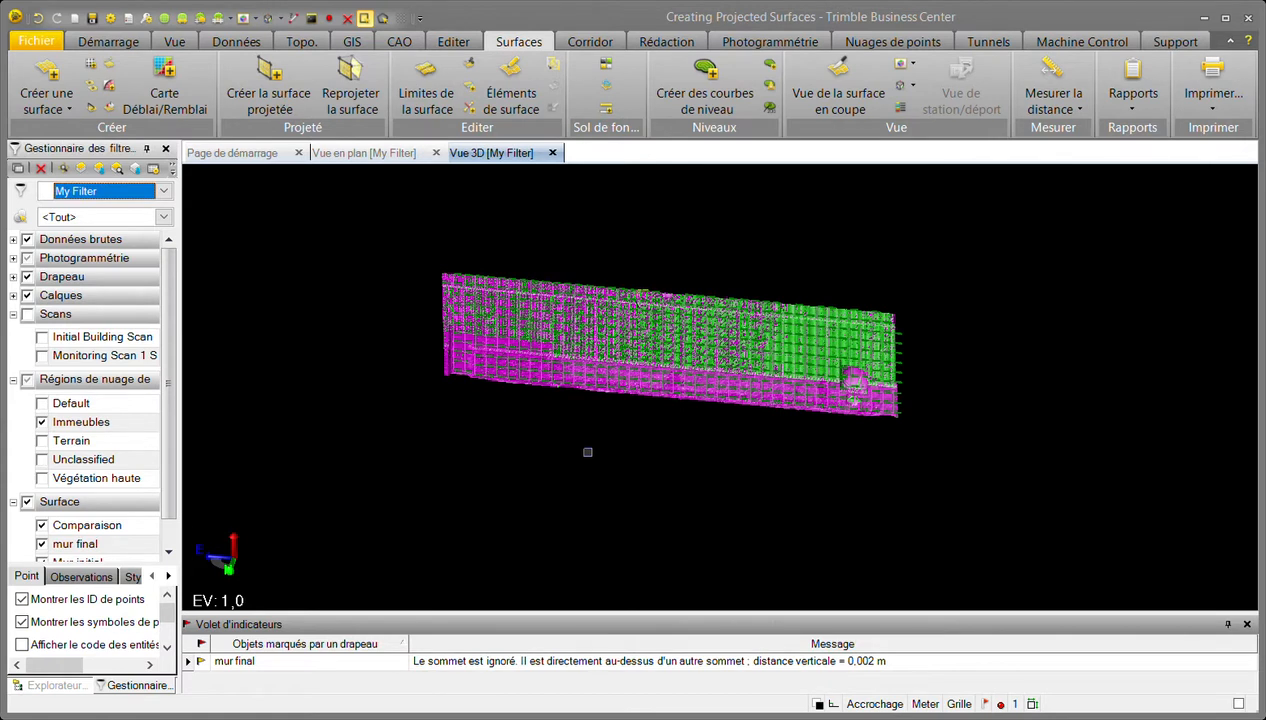
Step: Hide the mur final and Mur initial surfaces, leaving only the Comparaison grid displayed
{"action": "scroll", "coordinate": [640, 365], "scroll_direction": "up", "scroll_amount": 2}
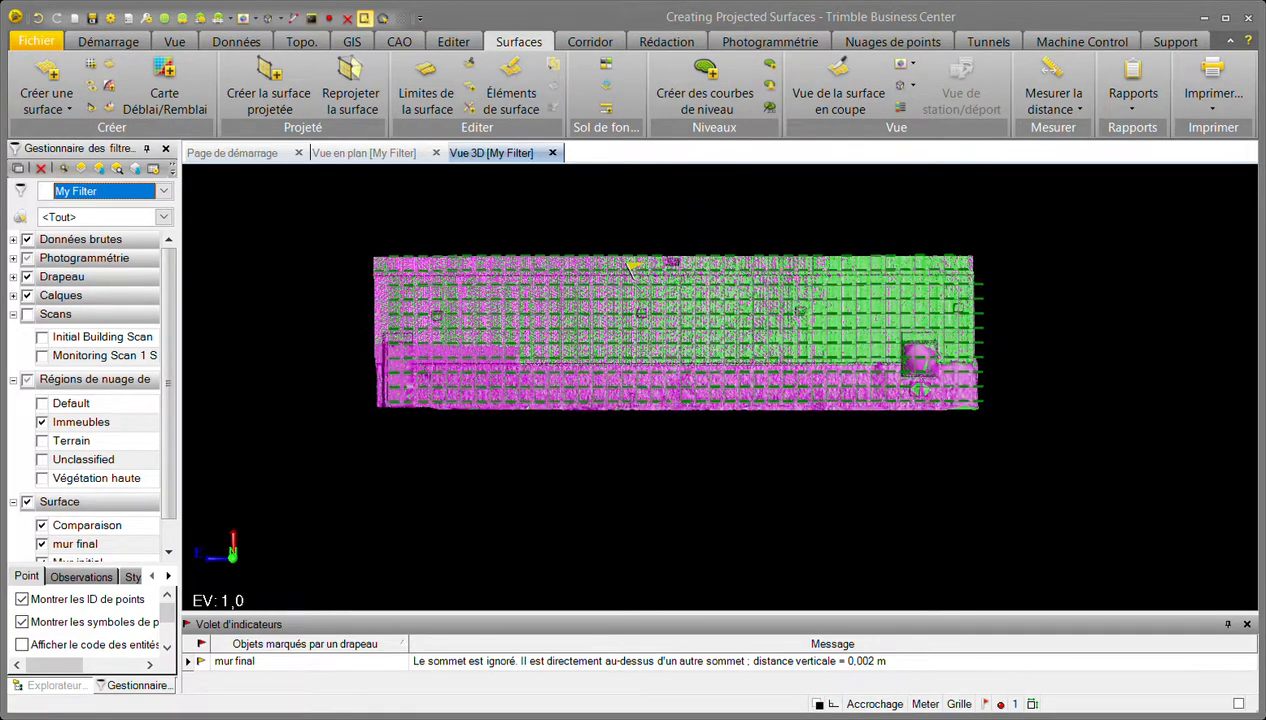
{"action": "scroll", "coordinate": [681, 397], "scroll_direction": "up", "scroll_amount": 5}
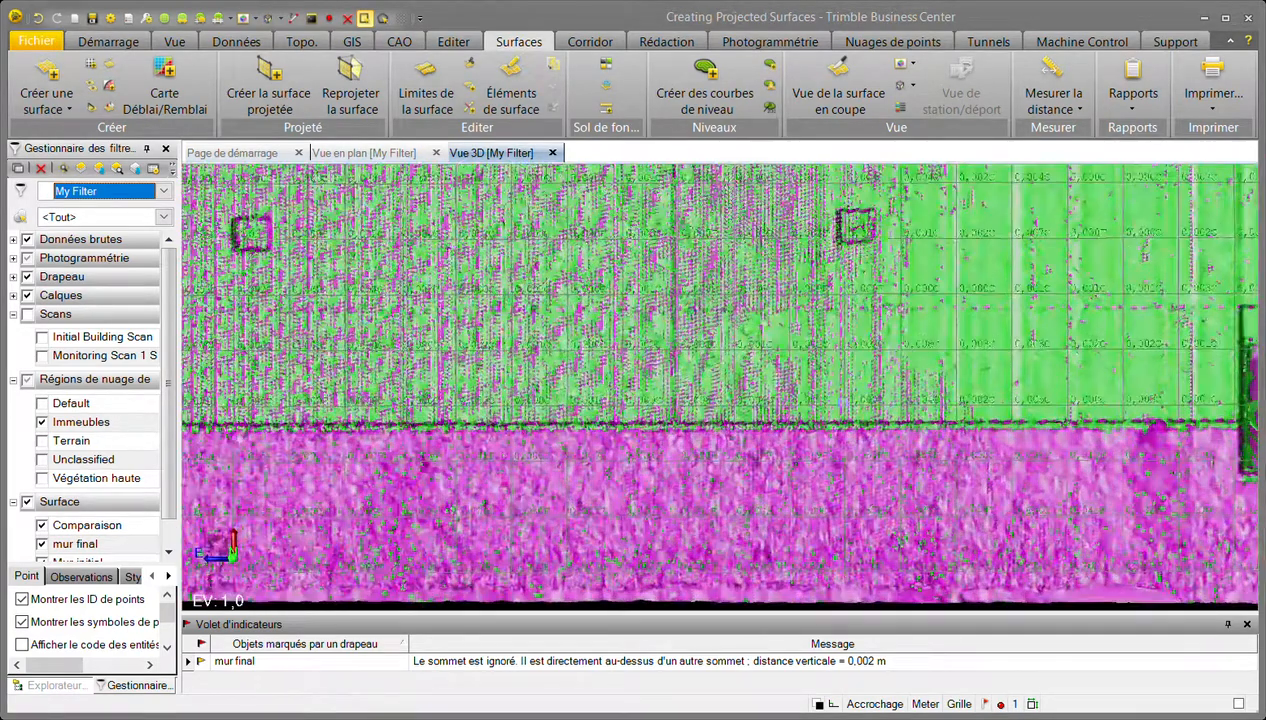
{"action": "middle_click_drag", "start_coordinate": [843, 402], "coordinate": [942, 438]}
{"action": "scroll", "coordinate": [942, 438], "scroll_direction": "down", "scroll_amount": 6}
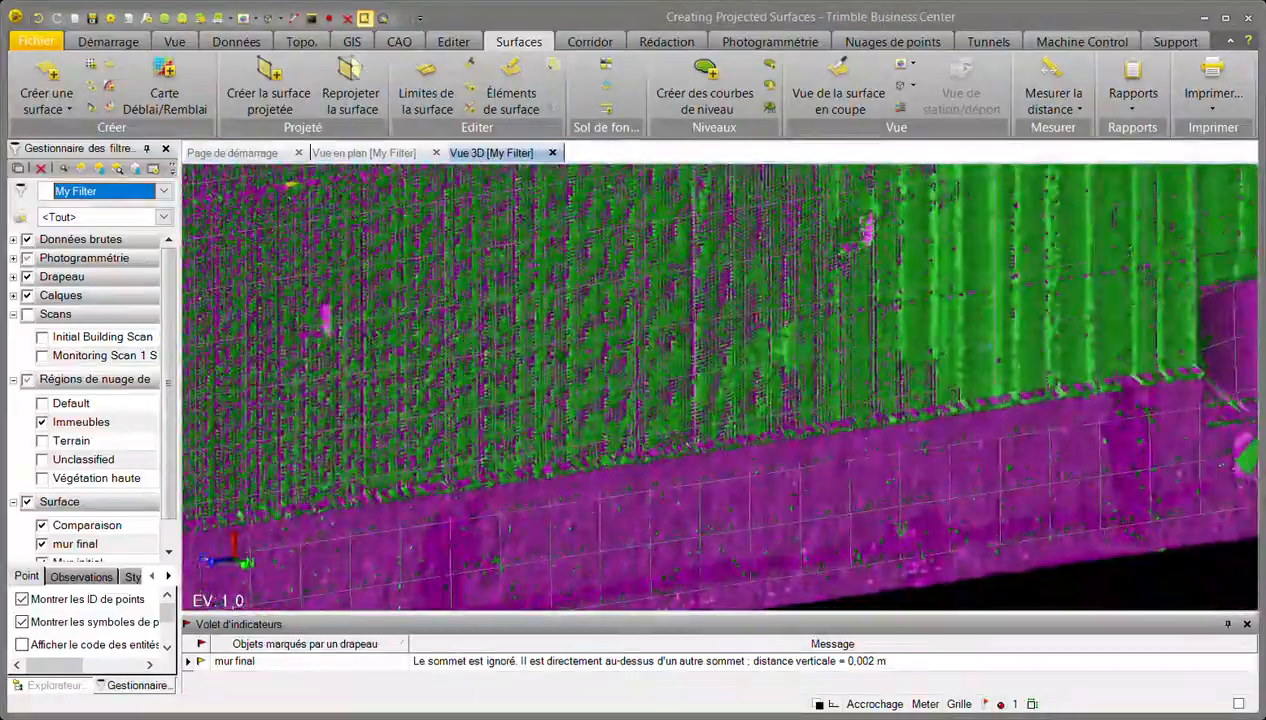
{"action": "scroll", "coordinate": [1144, 320], "scroll_direction": "up", "scroll_amount": 3}
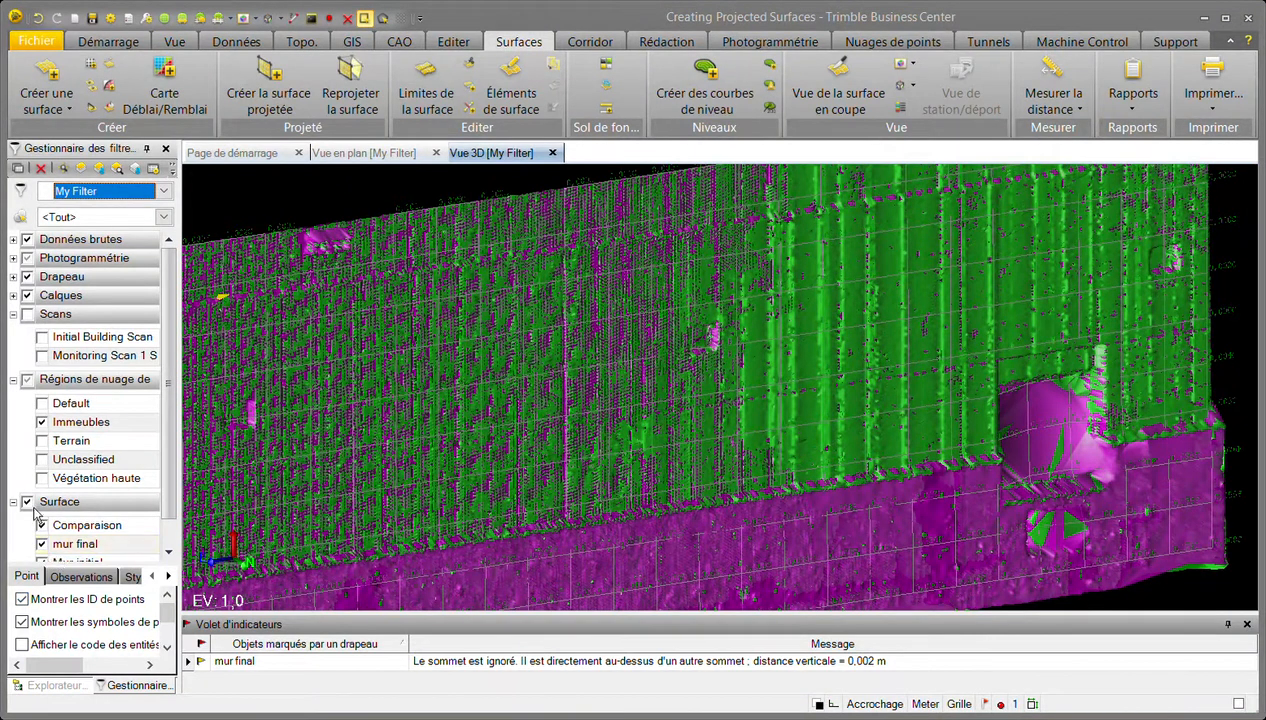
{"action": "left_click", "coordinate": [42, 543]}
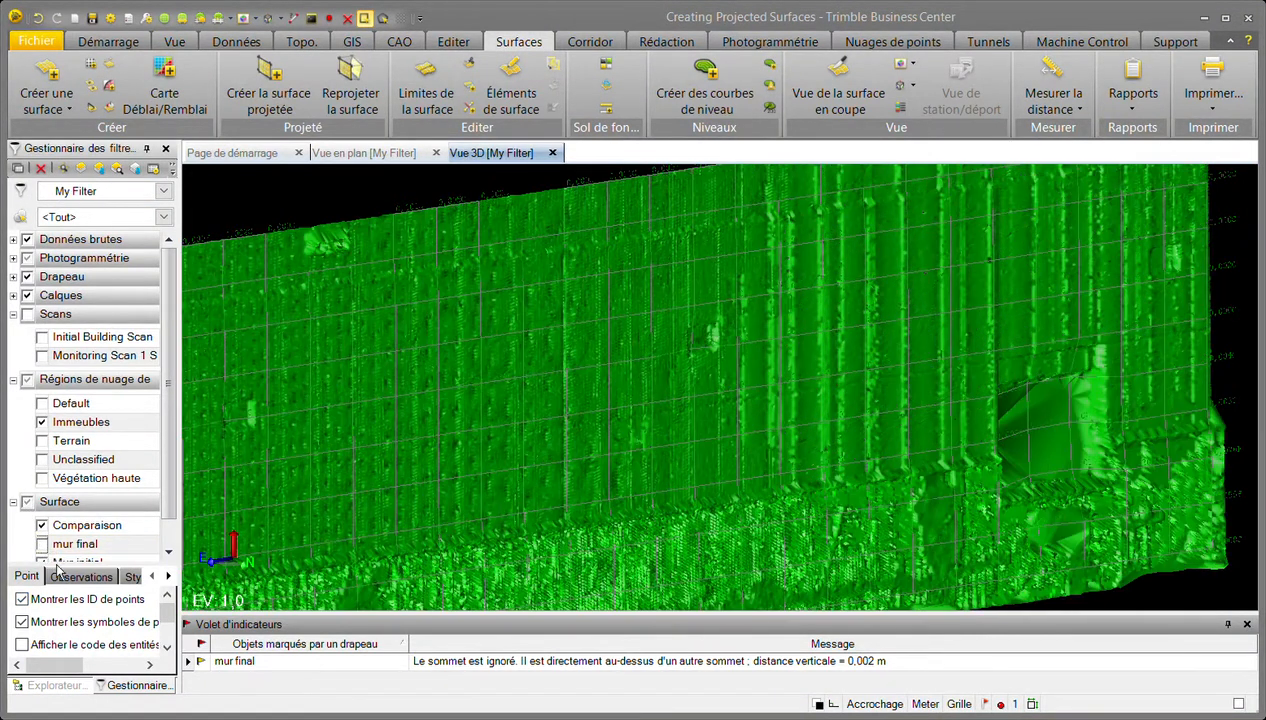
{"action": "left_click", "coordinate": [168, 551]}
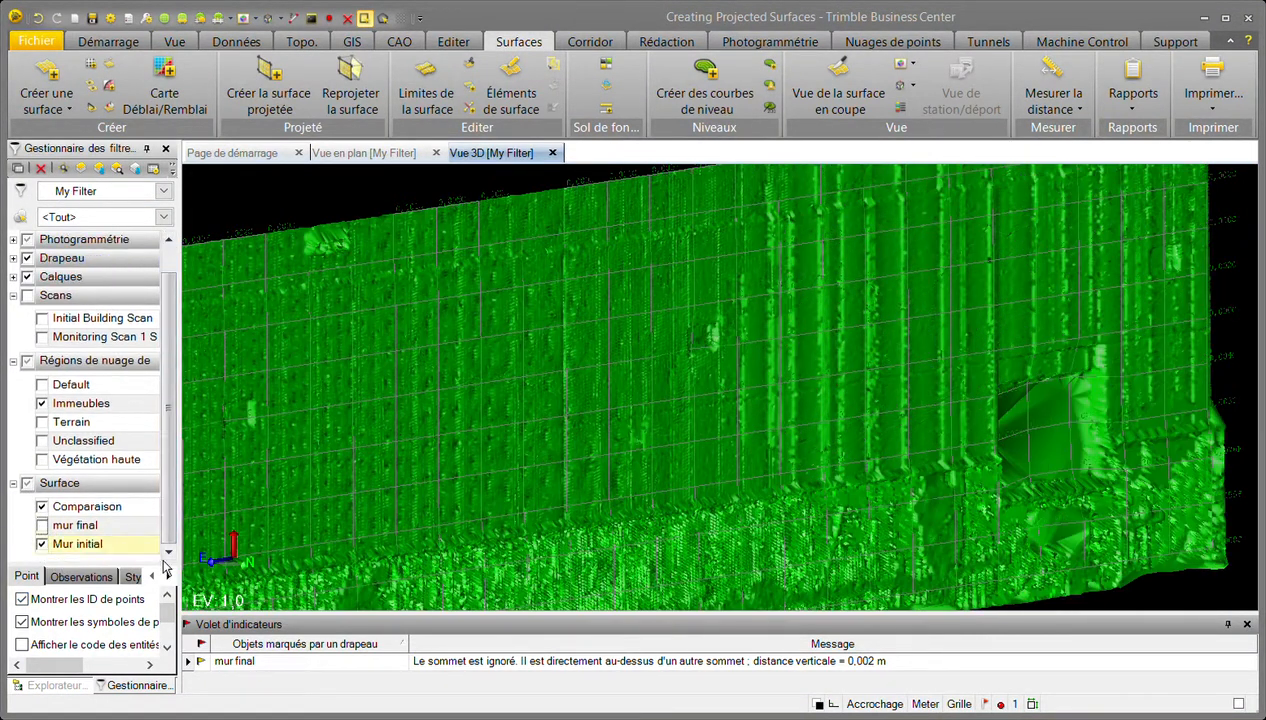
{"action": "left_click", "coordinate": [43, 545]}
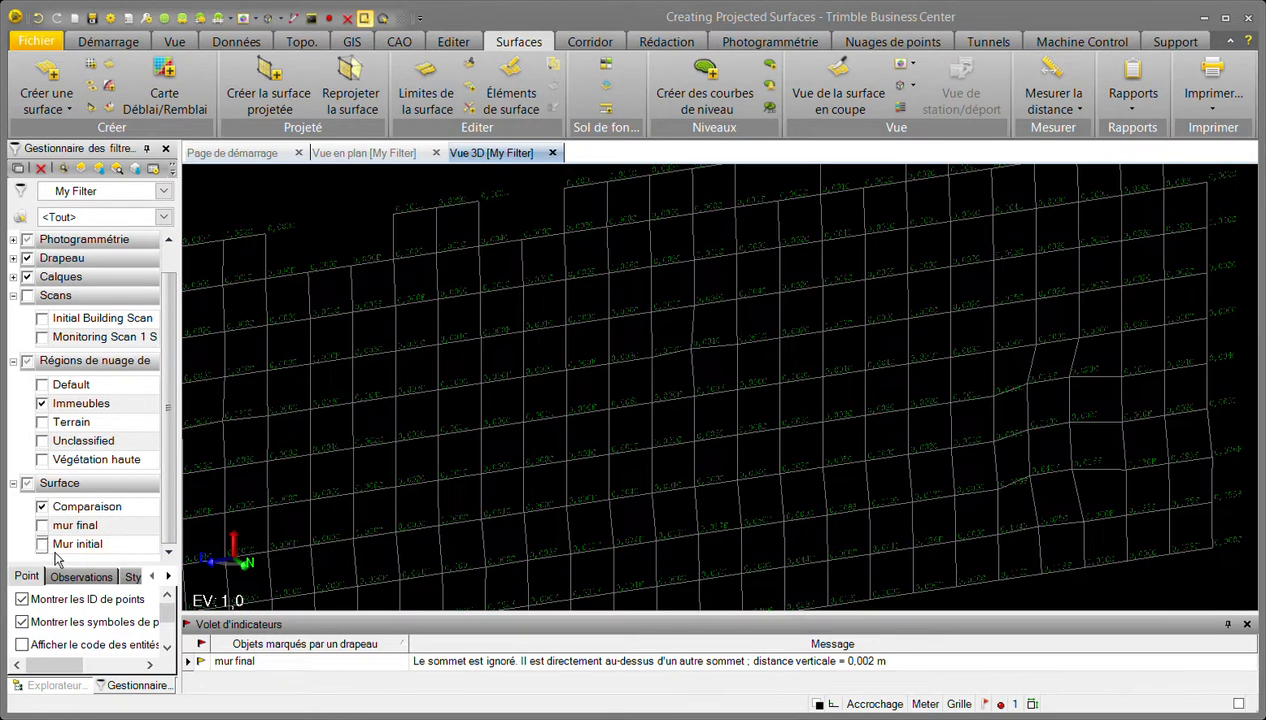
Step: Examine the cut and fill labels on the Comparaison grid, especially around the wall opening
{"action": "scroll", "coordinate": [620, 436], "scroll_direction": "down", "scroll_amount": 3}
{"action": "middle_click_drag", "start_coordinate": [758, 532], "coordinate": [716, 501]}
{"action": "scroll", "coordinate": [840, 458], "scroll_direction": "up", "scroll_amount": 5}
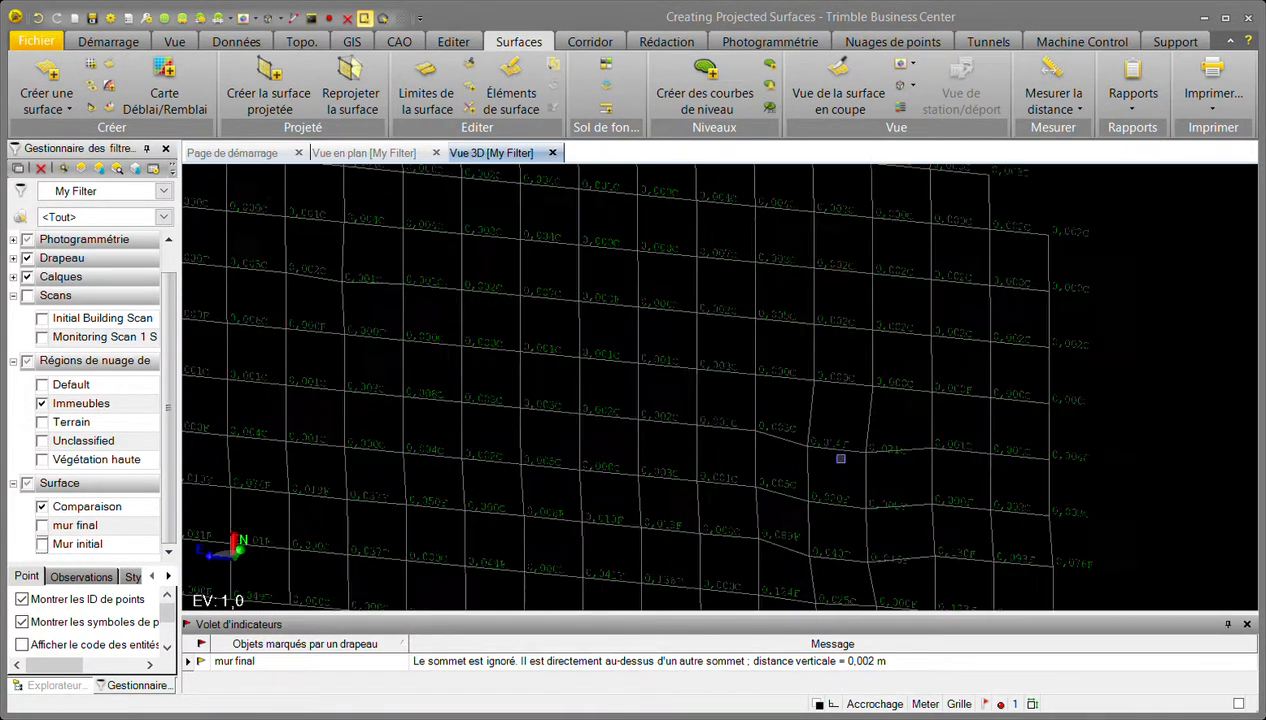
{"action": "scroll", "coordinate": [840, 458], "scroll_direction": "up", "scroll_amount": 2}
{"action": "scroll", "coordinate": [840, 493], "scroll_direction": "up", "scroll_amount": 2}
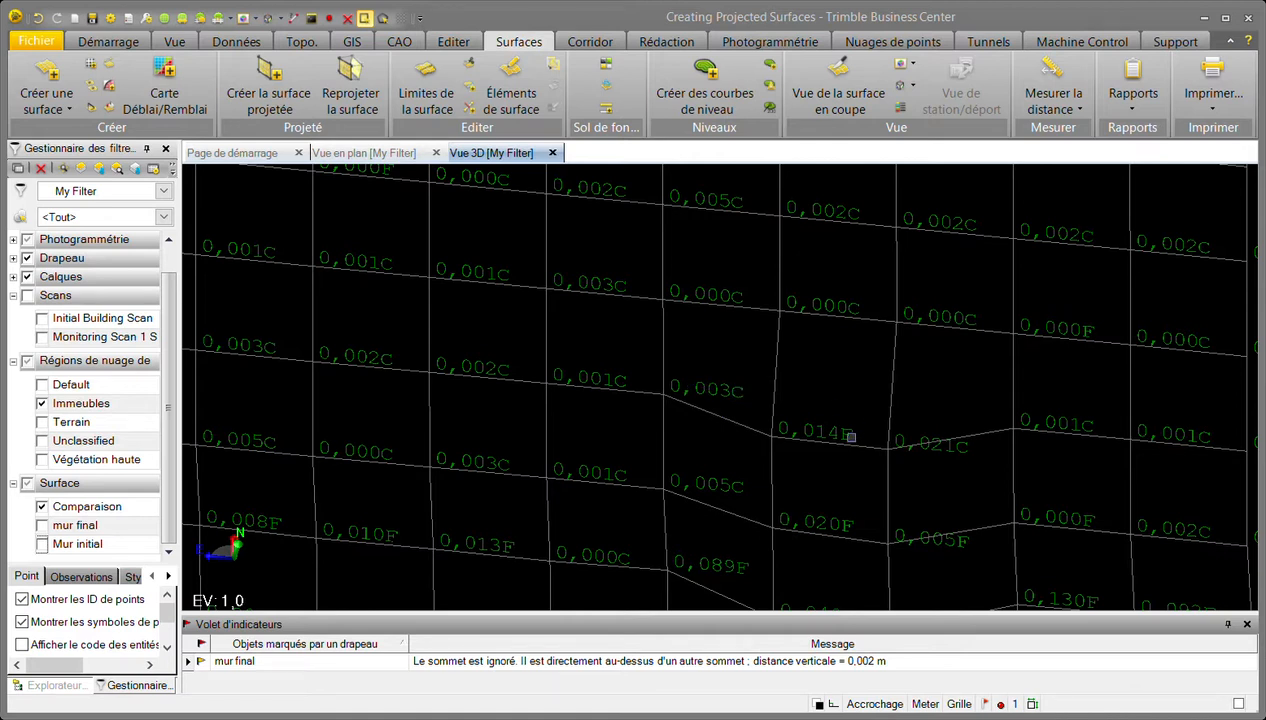
{"action": "scroll", "coordinate": [786, 443], "scroll_direction": "down", "scroll_amount": 4}
{"action": "scroll", "coordinate": [808, 446], "scroll_direction": "down", "scroll_amount": 1}
{"action": "scroll", "coordinate": [810, 445], "scroll_direction": "up", "scroll_amount": 1}
{"action": "scroll", "coordinate": [773, 550], "scroll_direction": "down", "scroll_amount": 4}
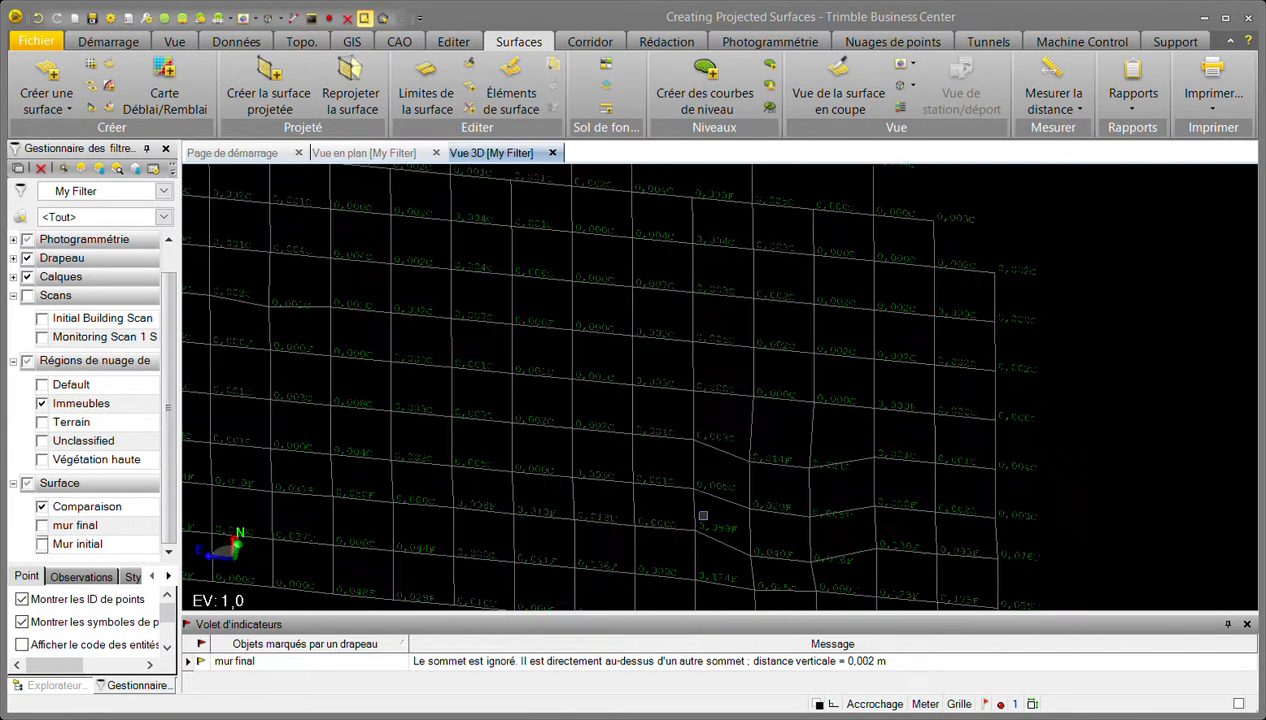